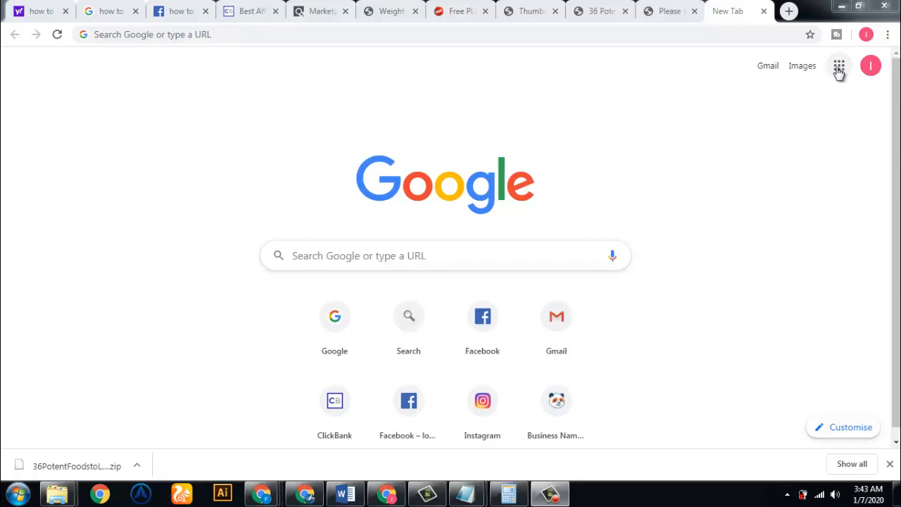
{"action": "left_click", "coordinate": [872, 74]}
{"action": "left_click", "coordinate": [873, 74]}
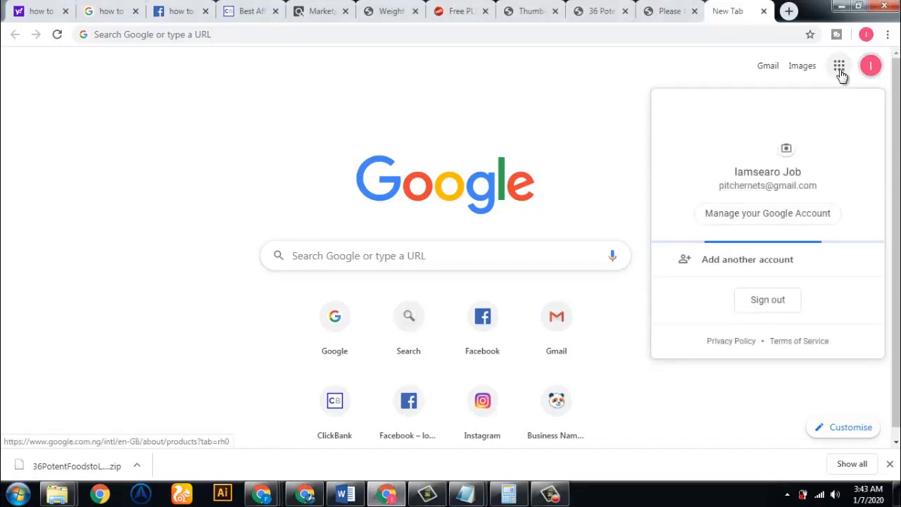
{"action": "left_click", "coordinate": [841, 72]}
{"action": "left_click", "coordinate": [841, 72]}
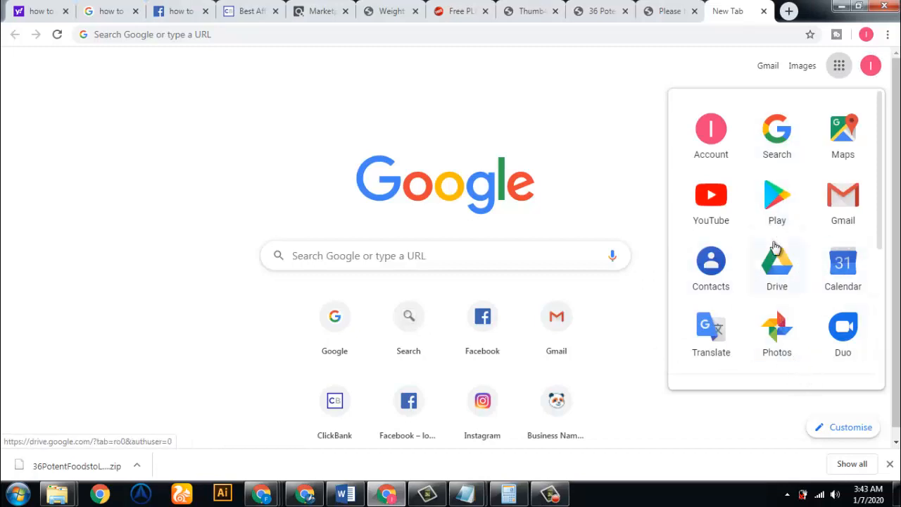
Search Google for "google form"
{"action": "left_click", "coordinate": [474, 33]}
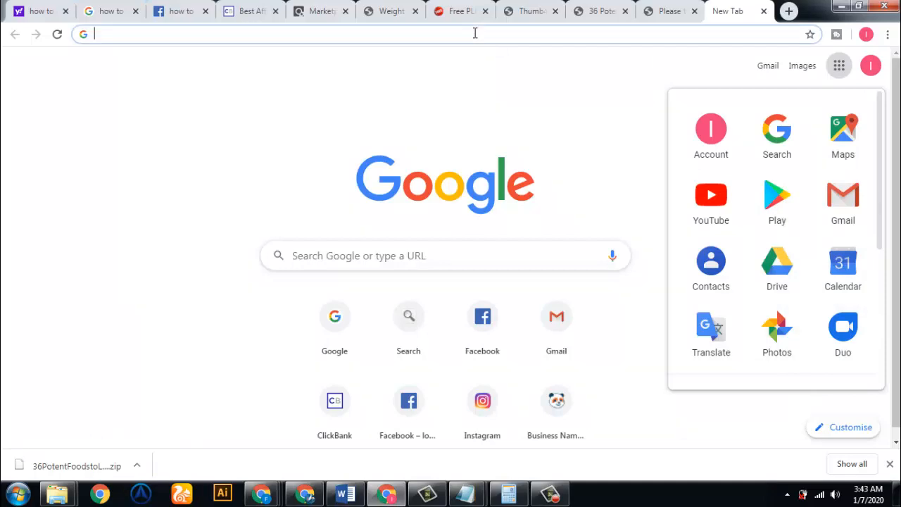
{"action": "left_click", "coordinate": [405, 263]}
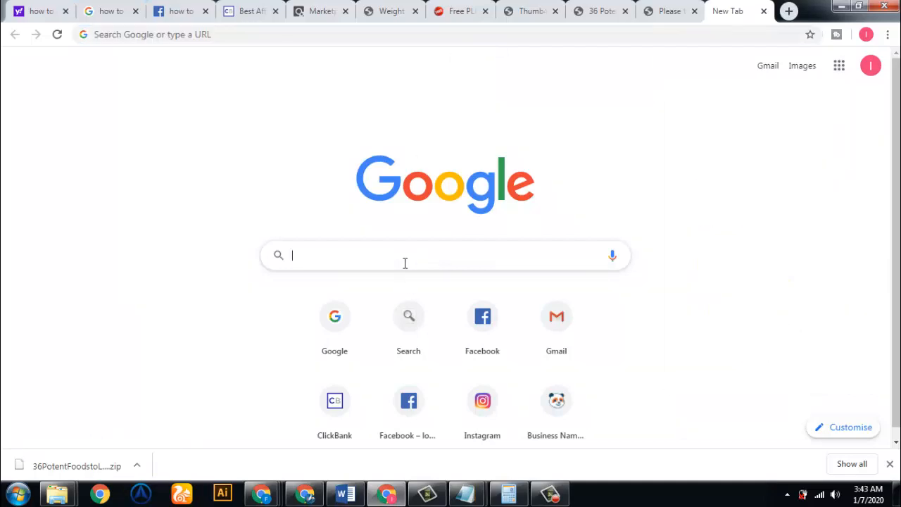
{"action": "type", "text": "gooo"}
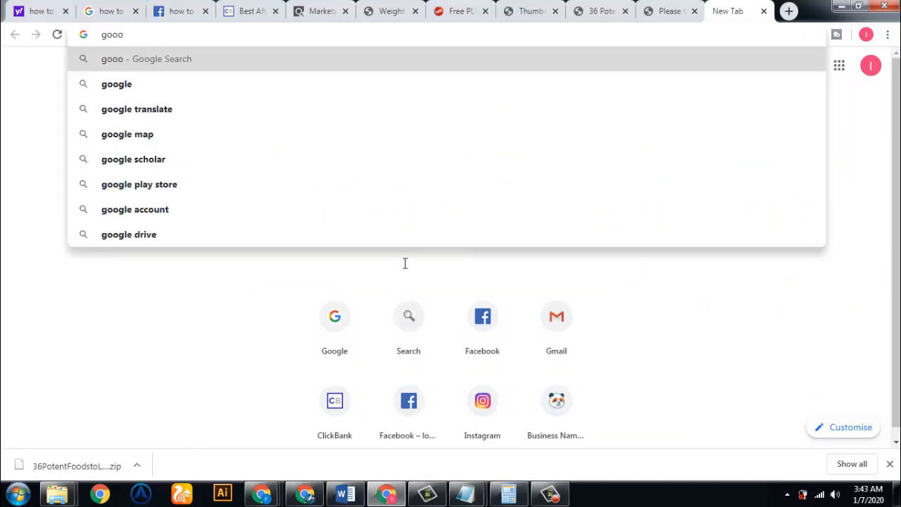
{"action": "key", "text": "BackSpace"}
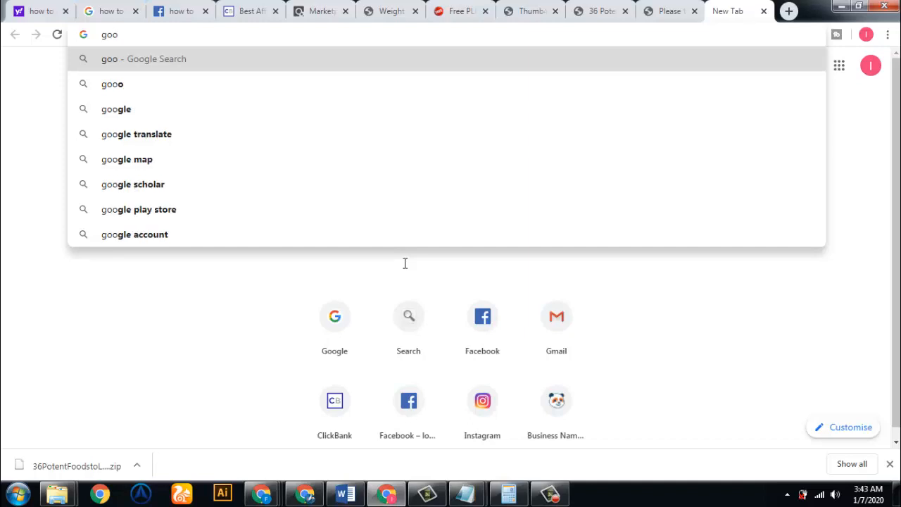
{"action": "type", "text": "gle "}
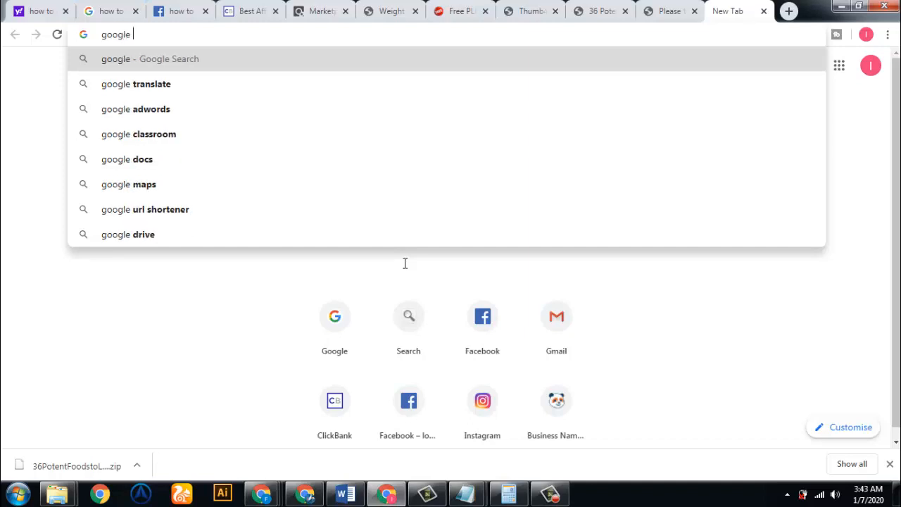
{"action": "type", "text": "for"}
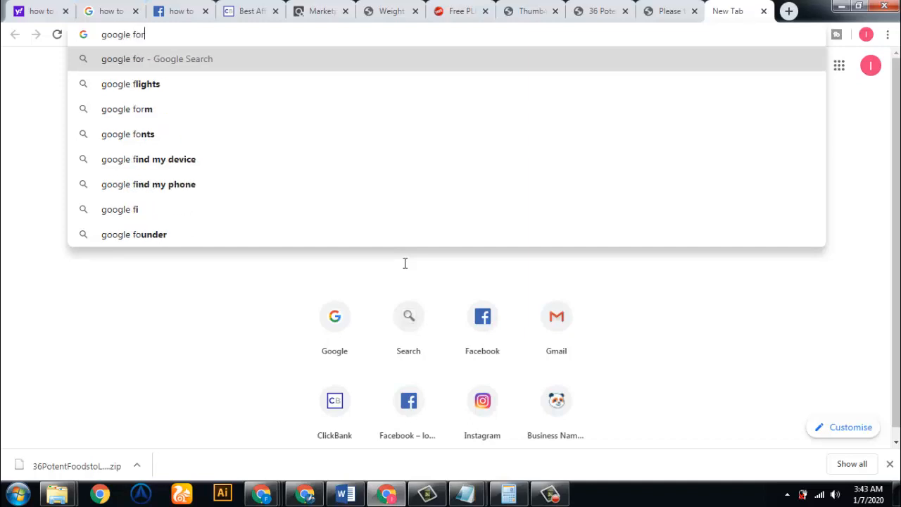
{"action": "type", "text": "m"}
{"action": "key", "text": "Return"}
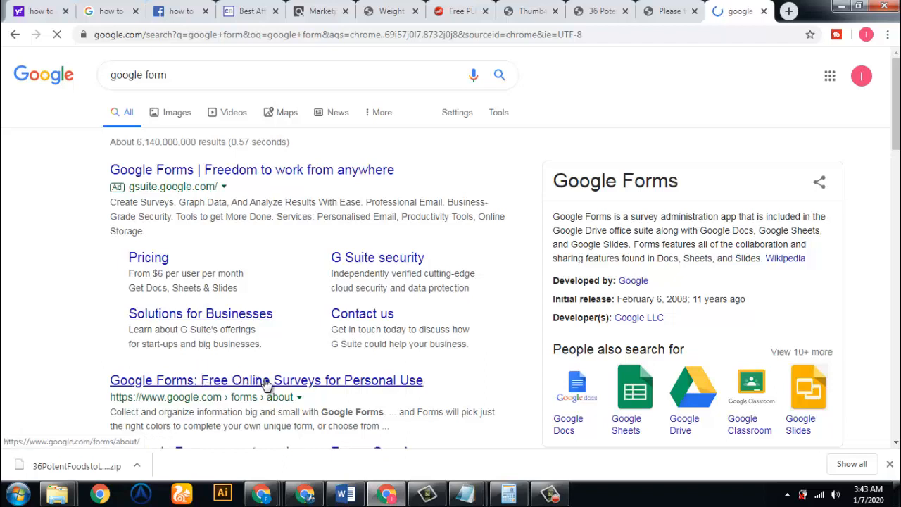
Open the Google Forms about page from the search results and go to the personal version to start a blank form
{"action": "left_click", "coordinate": [267, 384]}
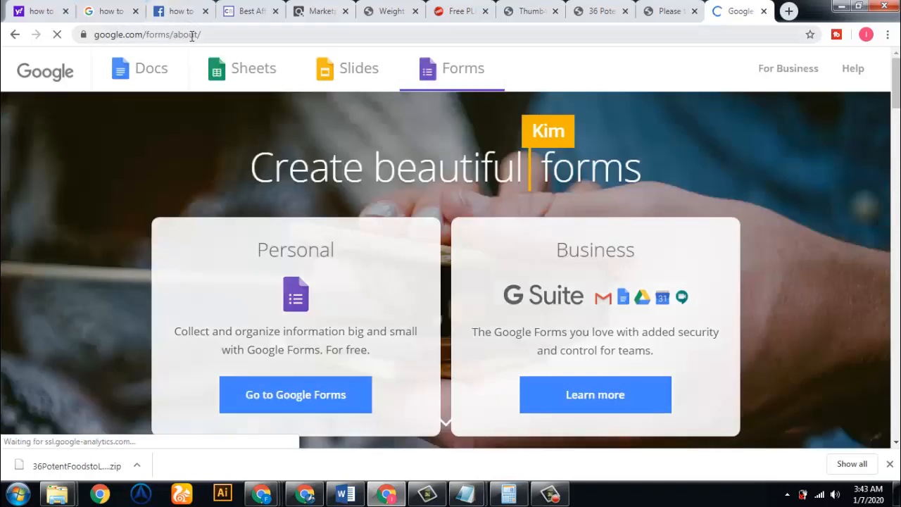
{"action": "left_click_drag", "start_coordinate": [173, 34], "coordinate": [226, 32]}
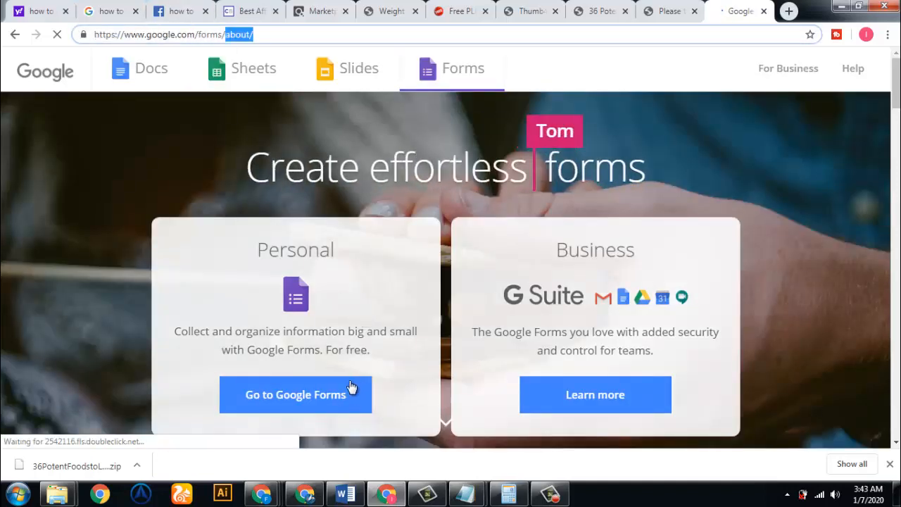
{"action": "left_click", "coordinate": [323, 395]}
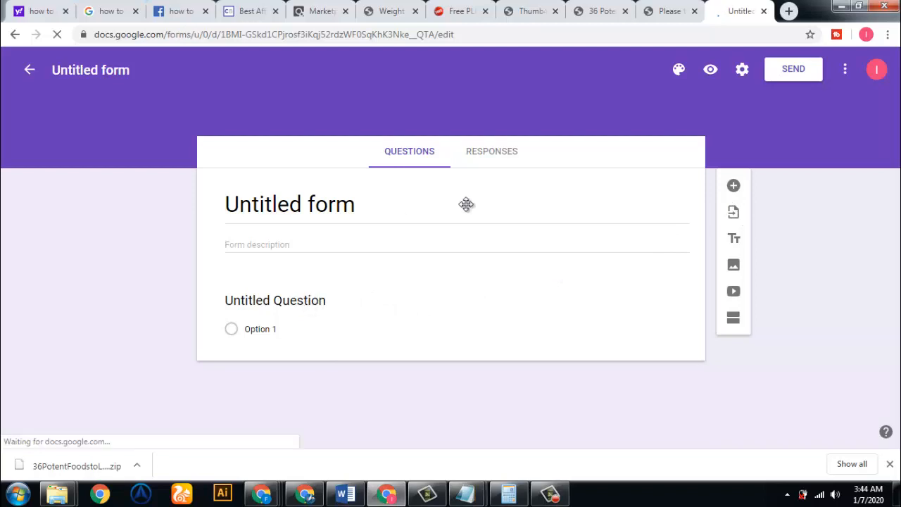
Title the form's first question "Name" and decline the tour of the new Google Forms
{"action": "left_click", "coordinate": [311, 290]}
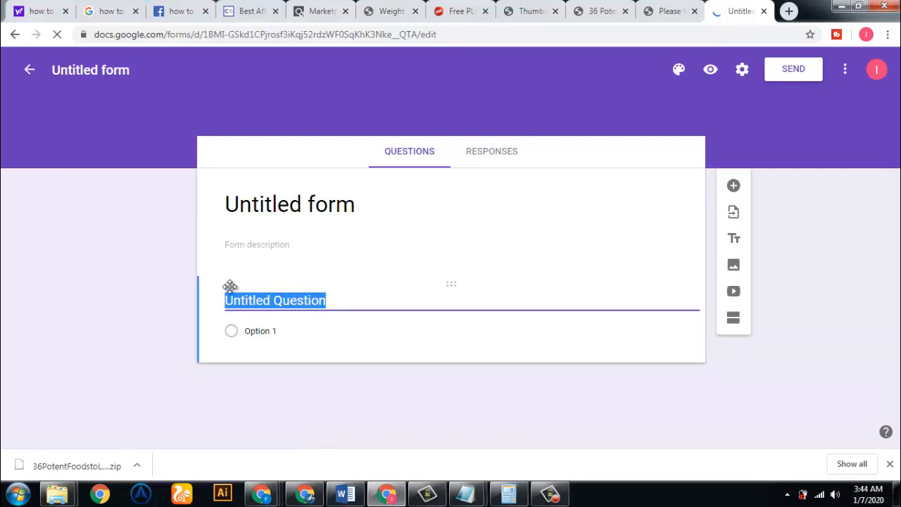
{"action": "type", "text": "N"}
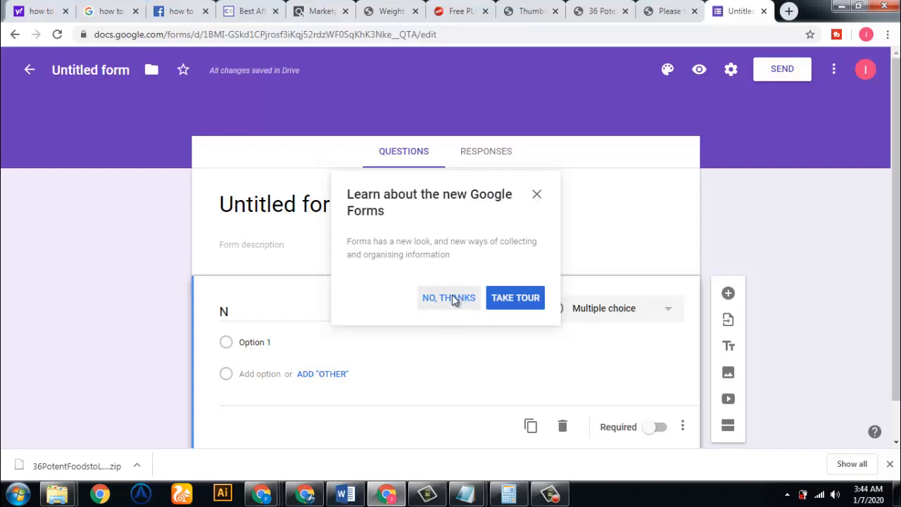
{"action": "left_click", "coordinate": [452, 297]}
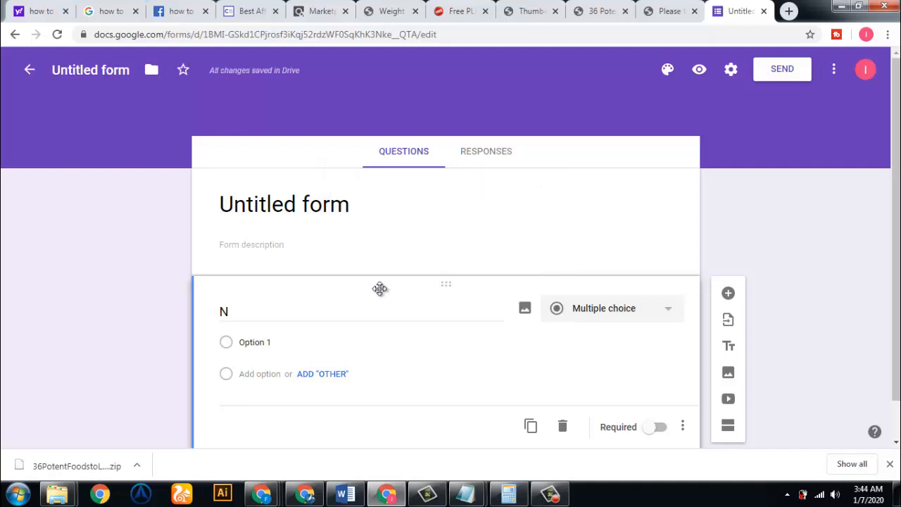
{"action": "left_click", "coordinate": [256, 312]}
{"action": "left_click", "coordinate": [249, 312]}
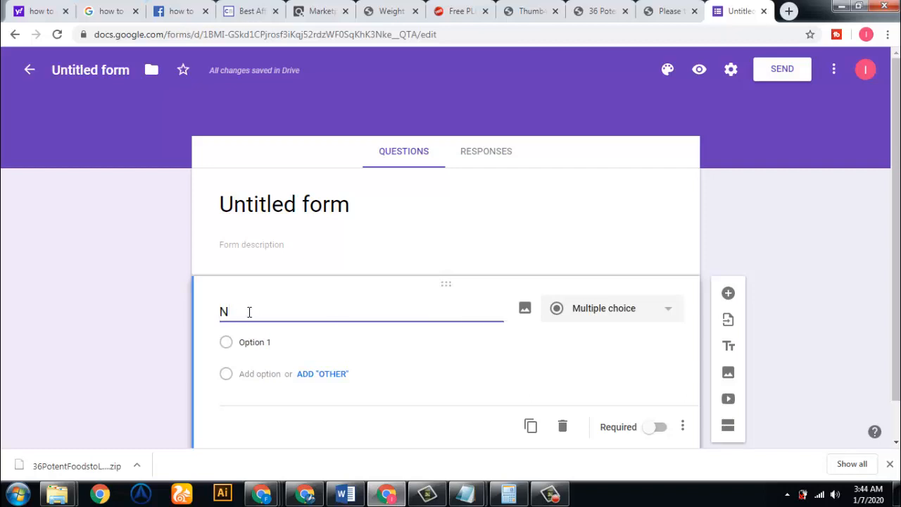
{"action": "type", "text": "ame"}
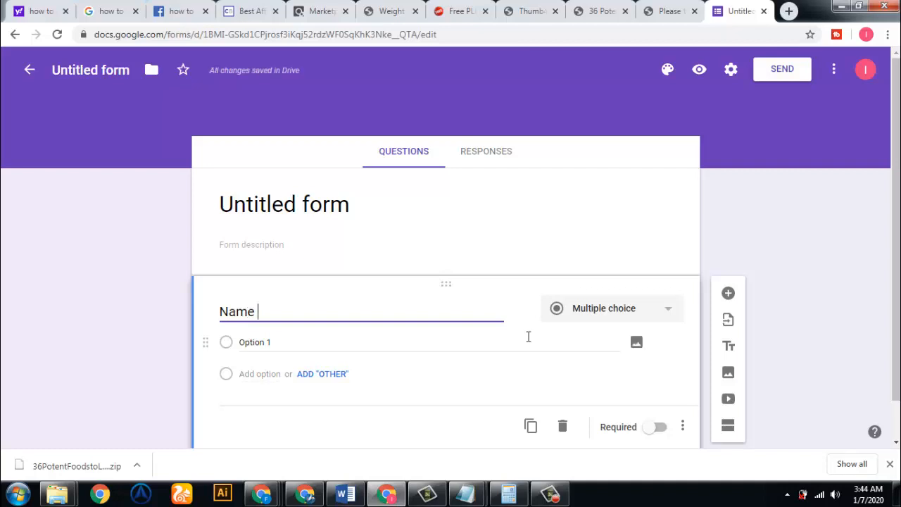
Set the Name question's type to Short answer and make it required
{"action": "scroll", "coordinate": [699, 225], "scroll_direction": "down", "scroll_amount": 1}
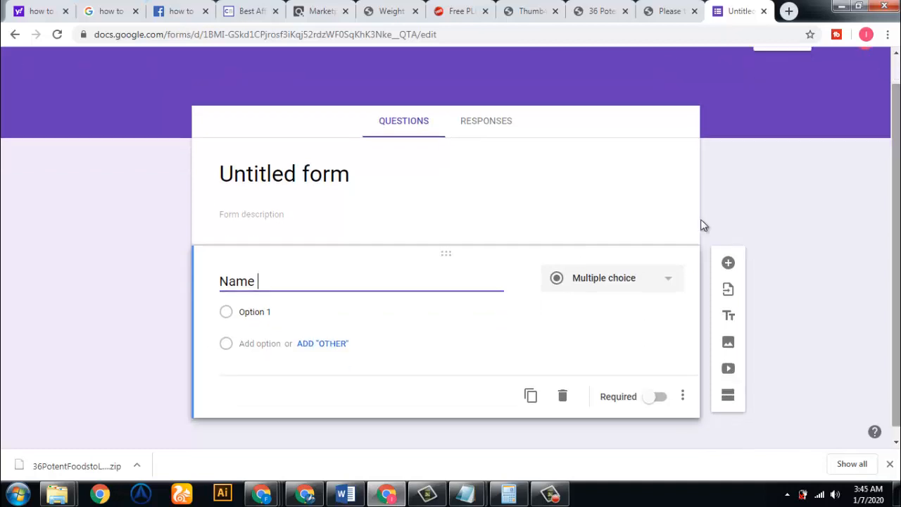
{"action": "left_click", "coordinate": [669, 283]}
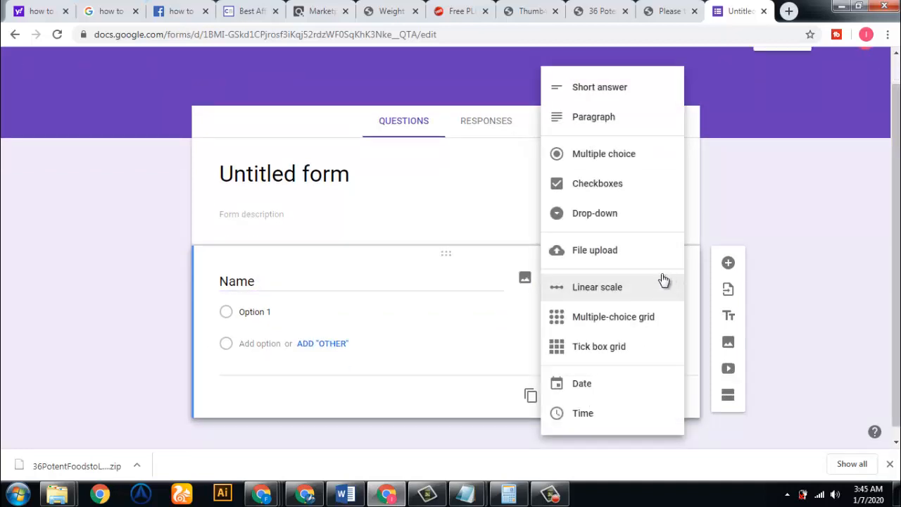
{"action": "left_click", "coordinate": [619, 88]}
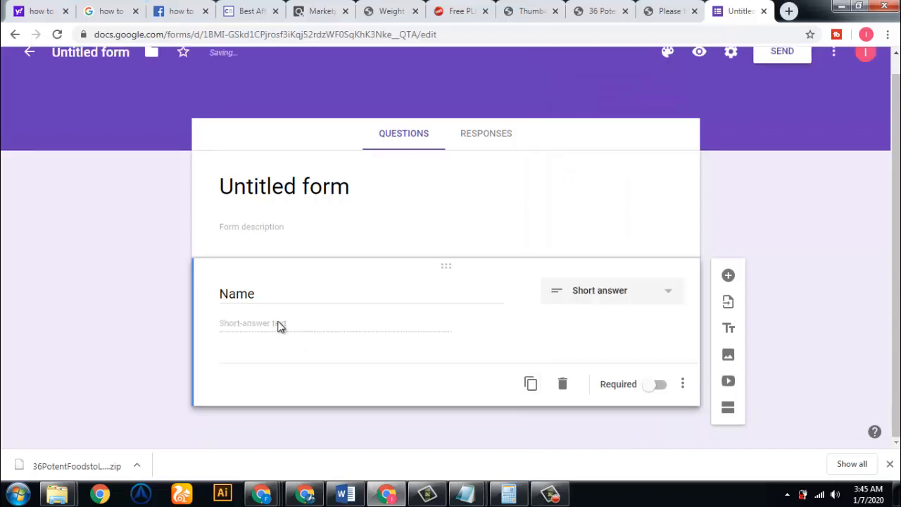
{"action": "left_click", "coordinate": [651, 389]}
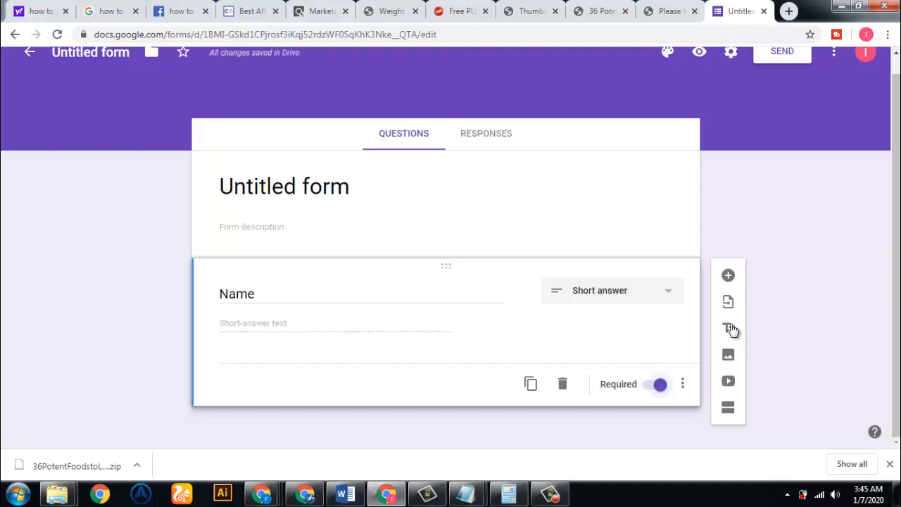
Add a second question titled "Email" below Name and make it required
{"action": "left_click", "coordinate": [728, 276]}
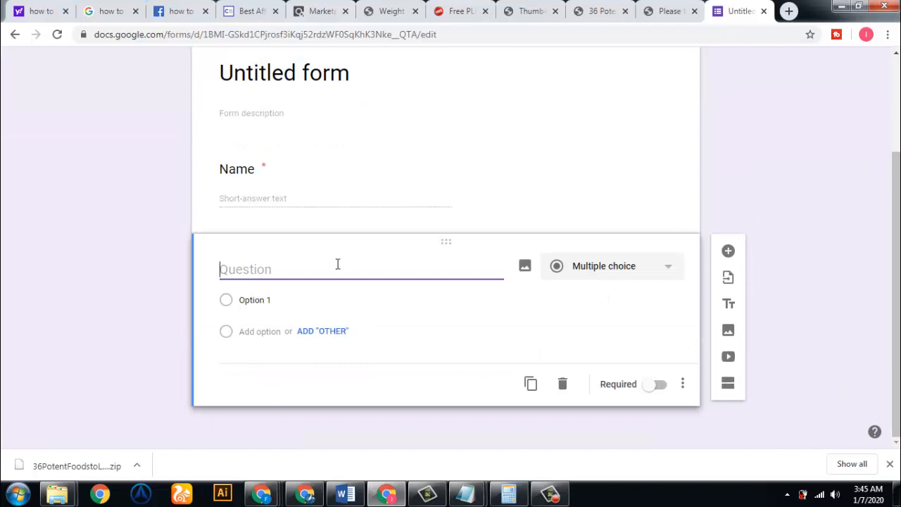
{"action": "type", "text": "Email"}
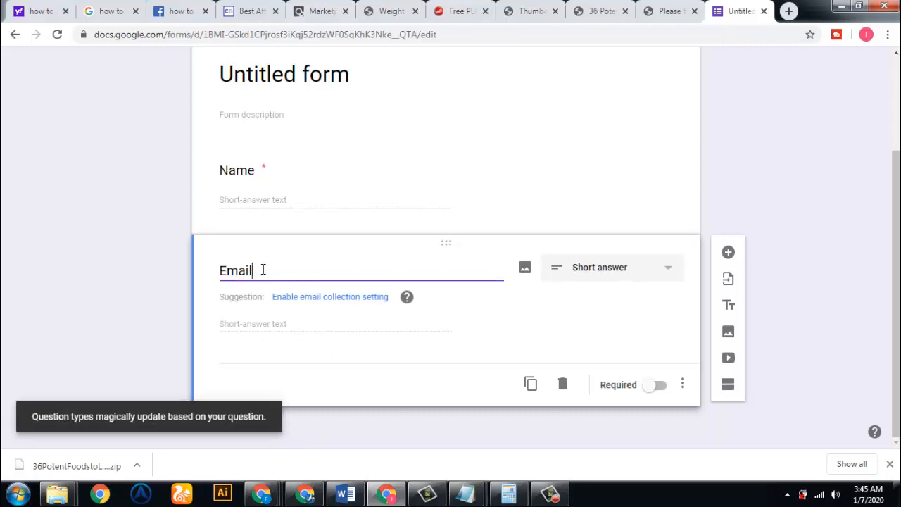
{"action": "left_click", "coordinate": [655, 385]}
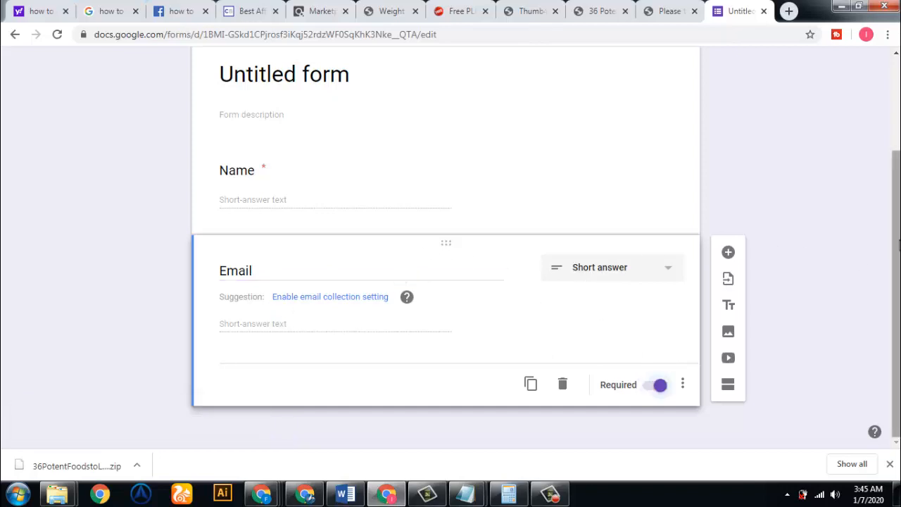
Replace the form title with "Lose Weight & Live Healthy Naturally" copied from the headline of the open sales page
{"action": "scroll", "coordinate": [758, 143], "scroll_direction": "up", "scroll_amount": 1}
{"action": "left_click", "coordinate": [261, 118]}
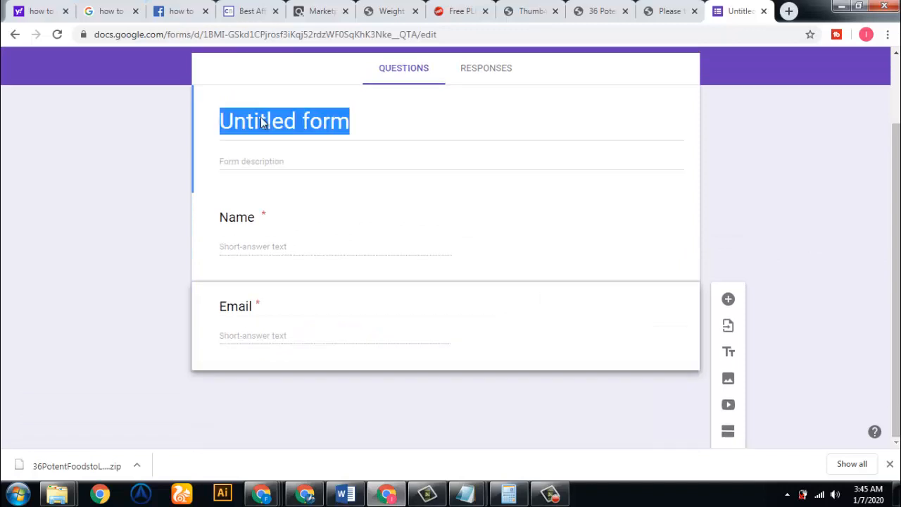
{"action": "scroll", "coordinate": [262, 121], "scroll_direction": "up", "scroll_amount": 1}
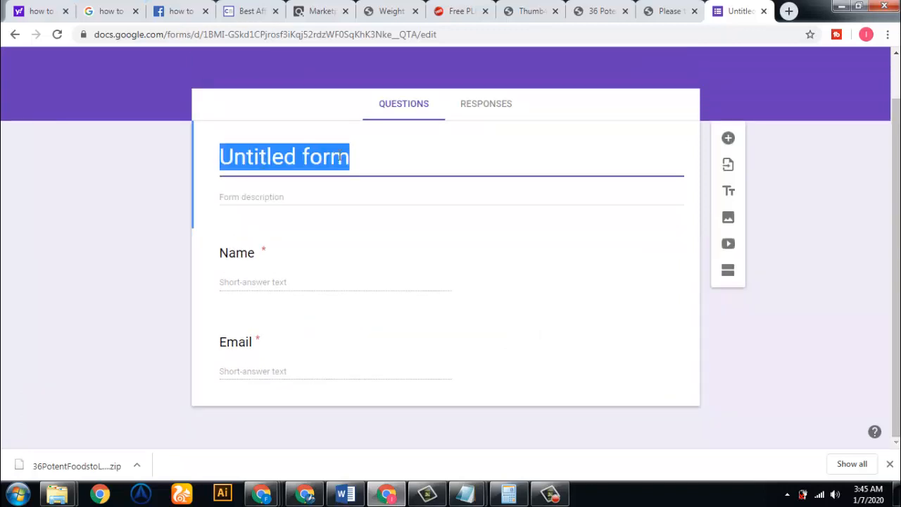
{"action": "left_click", "coordinate": [669, 7]}
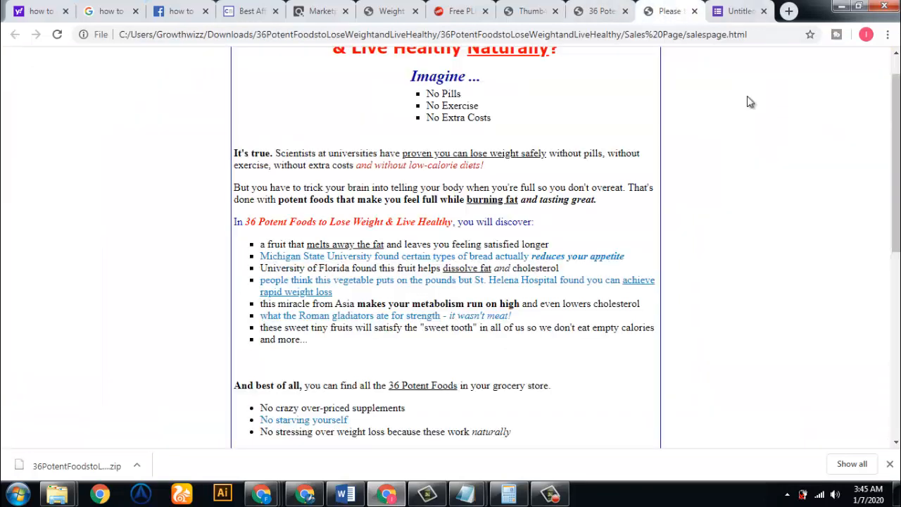
{"action": "left_click_drag", "start_coordinate": [898, 94], "coordinate": [898, 79]}
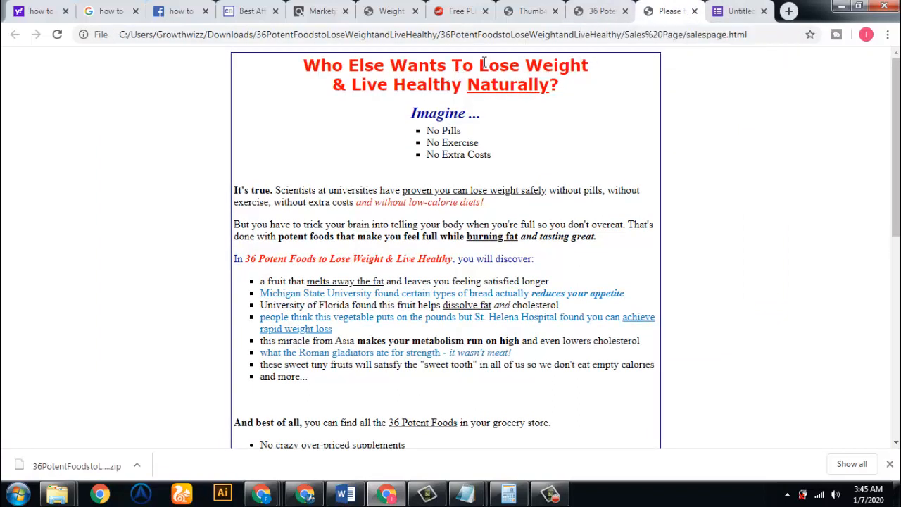
{"action": "left_click_drag", "start_coordinate": [476, 65], "coordinate": [549, 84]}
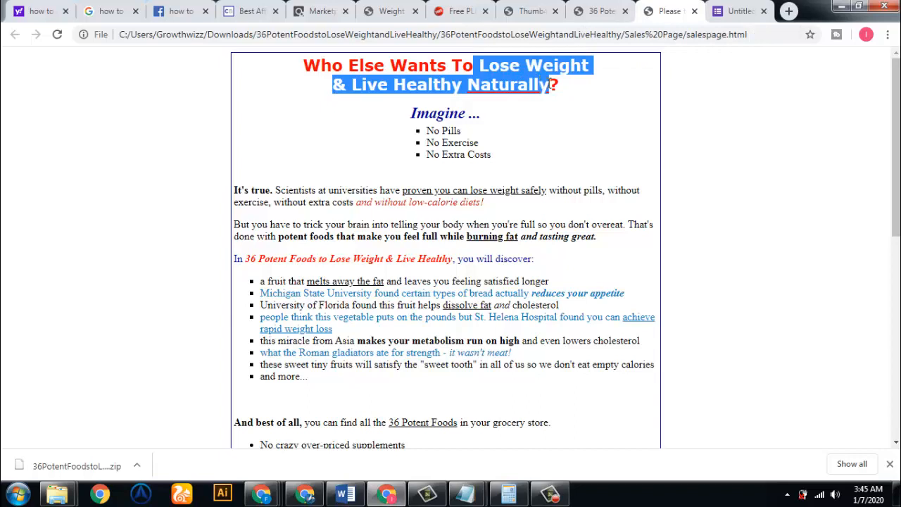
{"action": "right_click", "coordinate": [550, 85]}
{"action": "left_click", "coordinate": [573, 93]}
{"action": "left_click", "coordinate": [728, 7]}
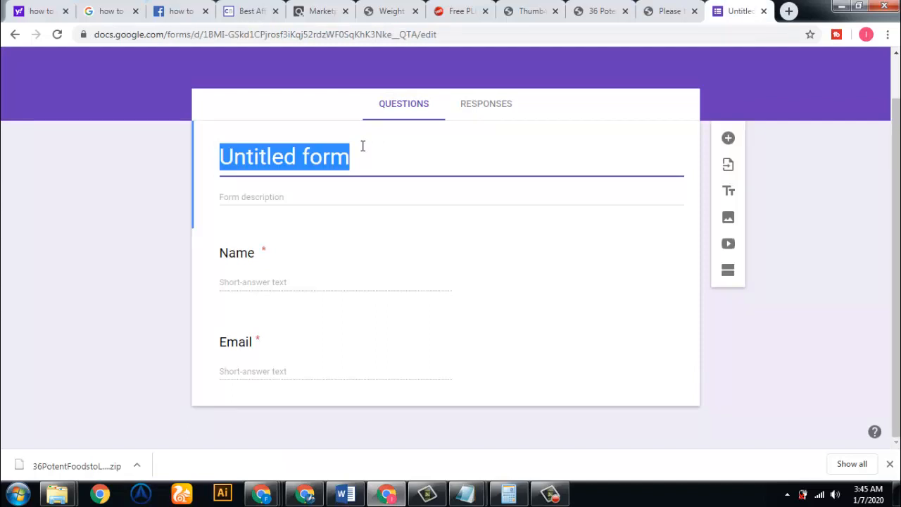
{"action": "key", "text": "ctrl+v"}
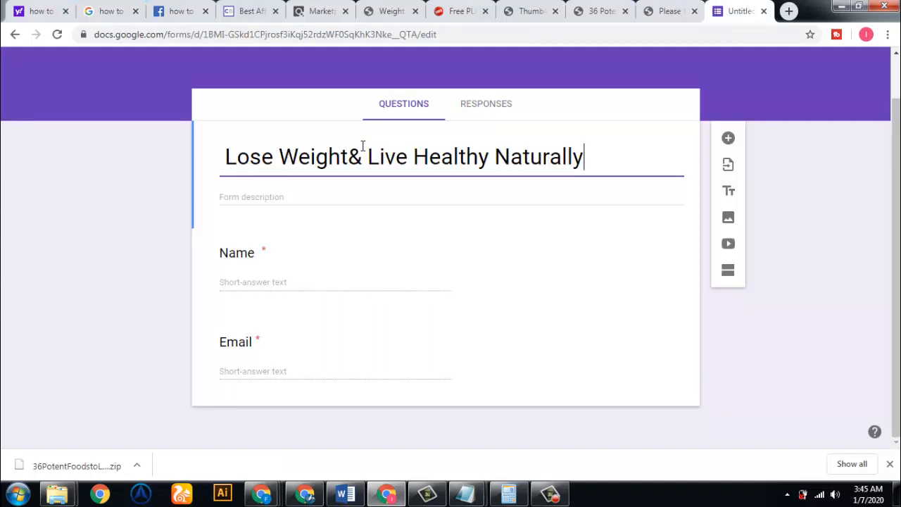
Insert "How To" before "Lose Weight" in the form title
{"action": "left_click", "coordinate": [225, 156]}
{"action": "type", "text": "H"}
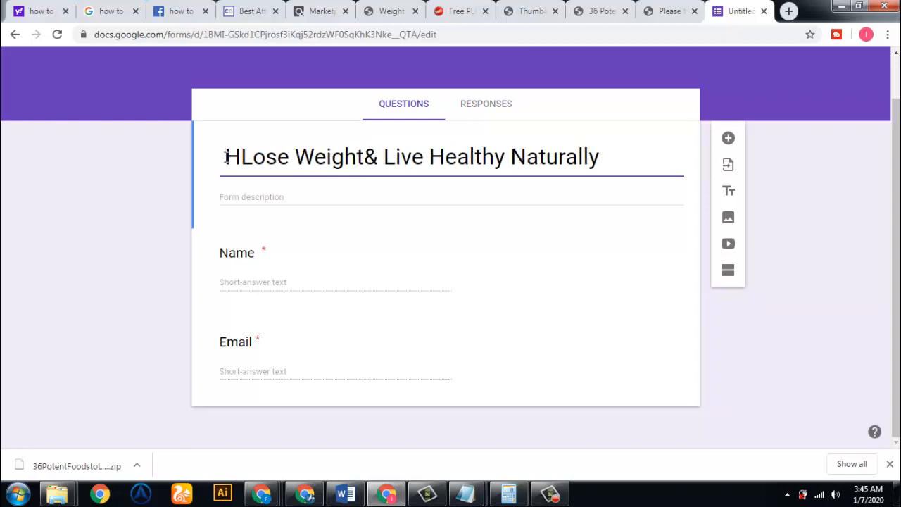
{"action": "type", "text": "ow "}
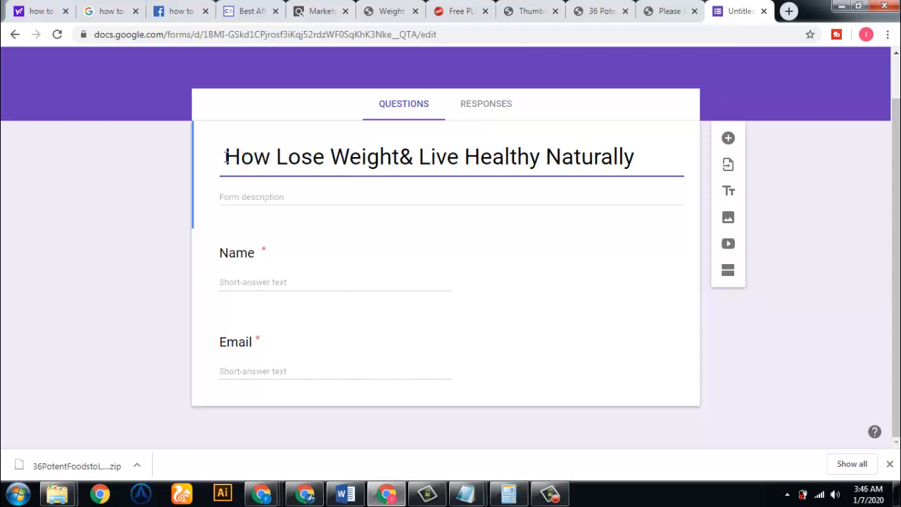
{"action": "type", "text": "To"}
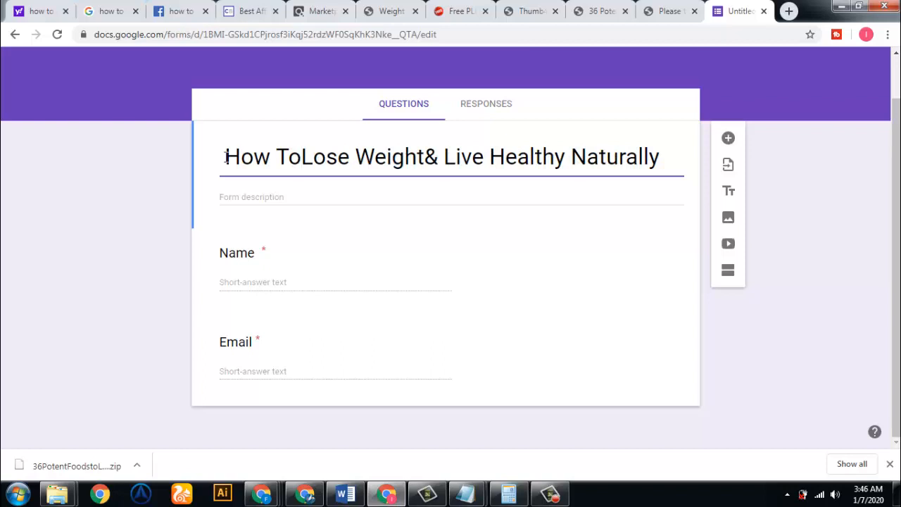
Enter "Enter Your name and email to access this for free" as the form description
{"action": "left_click", "coordinate": [245, 199]}
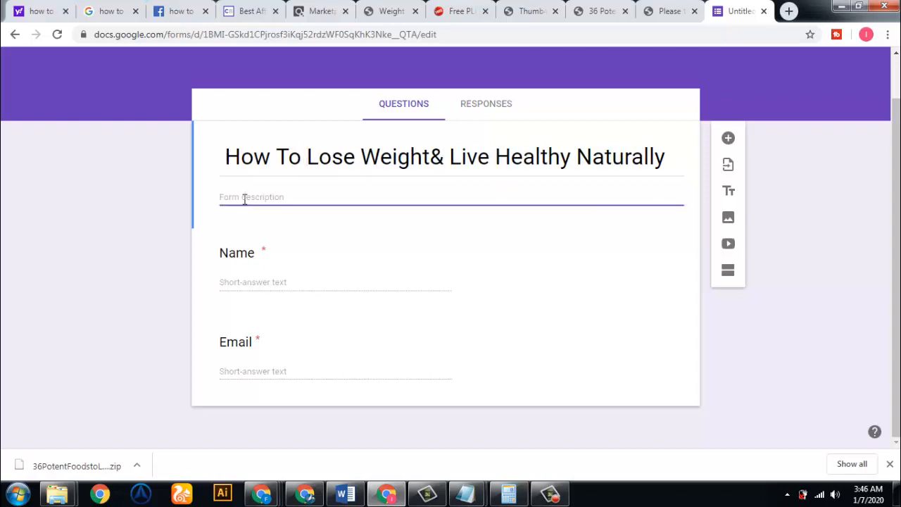
{"action": "type", "text": "Enter Name"}
{"action": "left_click_drag", "start_coordinate": [242, 199], "coordinate": [295, 199]}
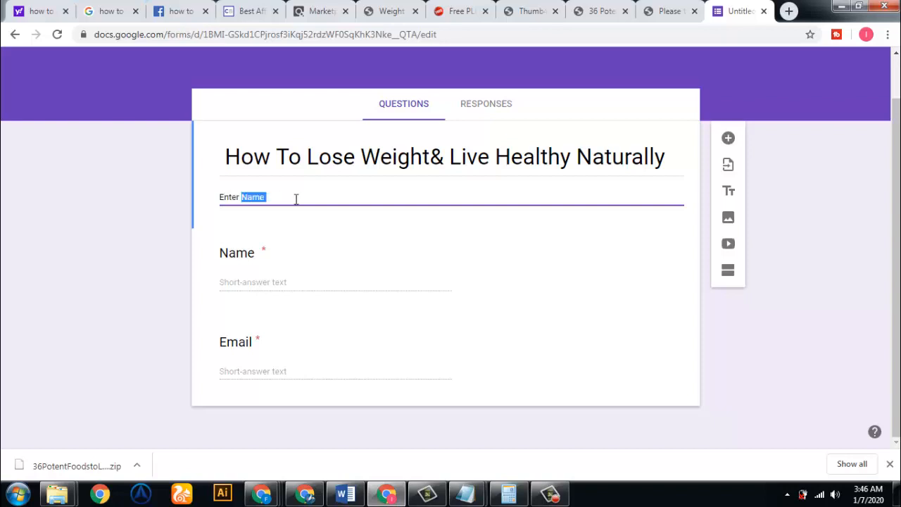
{"action": "type", "text": "Your name a n"}
{"action": "type", "text": "d ea"}
{"action": "key", "text": "BackSpace"}
{"action": "type", "text": "ma"}
{"action": "type", "text": "il to ge"}
{"action": "type", "text": "s"}
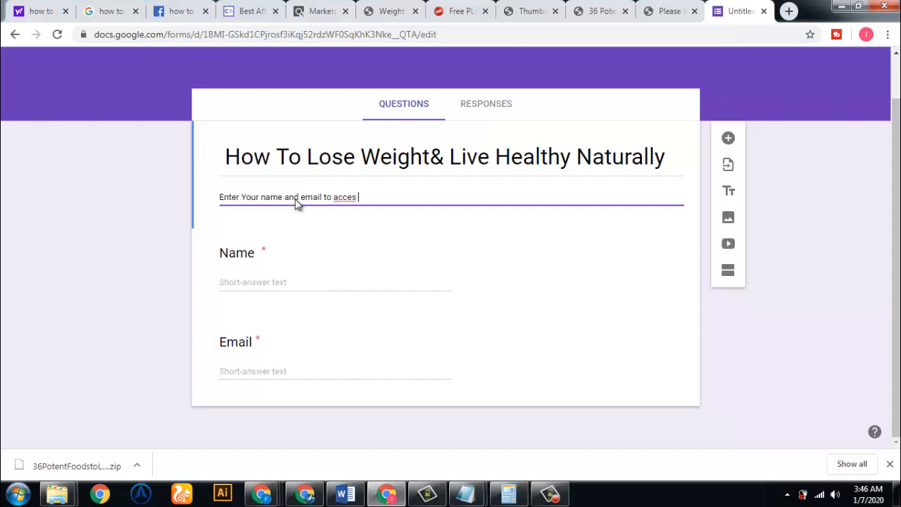
{"action": "type", "text": "s"}
{"action": "type", "text": "this for free"}
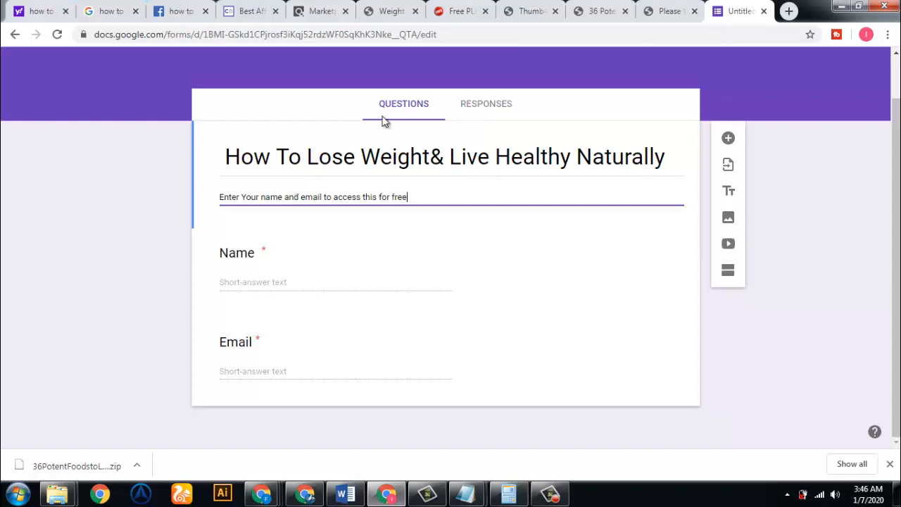
Check the form's title and description against the headline of the open sales page
{"action": "left_click", "coordinate": [669, 11]}
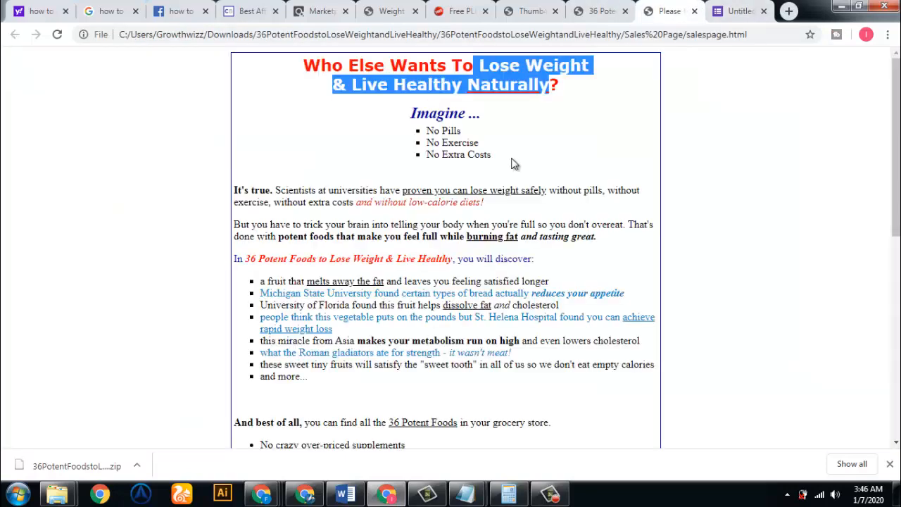
{"action": "left_click", "coordinate": [732, 10]}
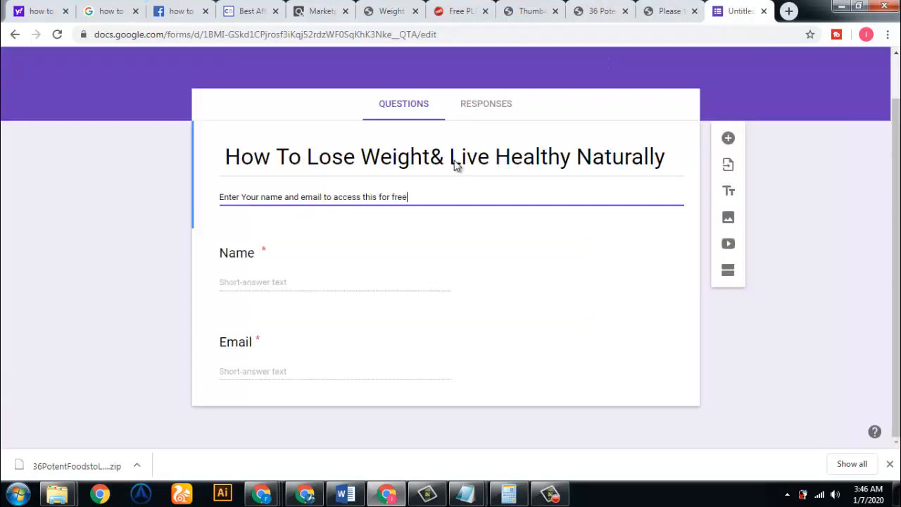
{"action": "triple_click", "coordinate": [324, 198]}
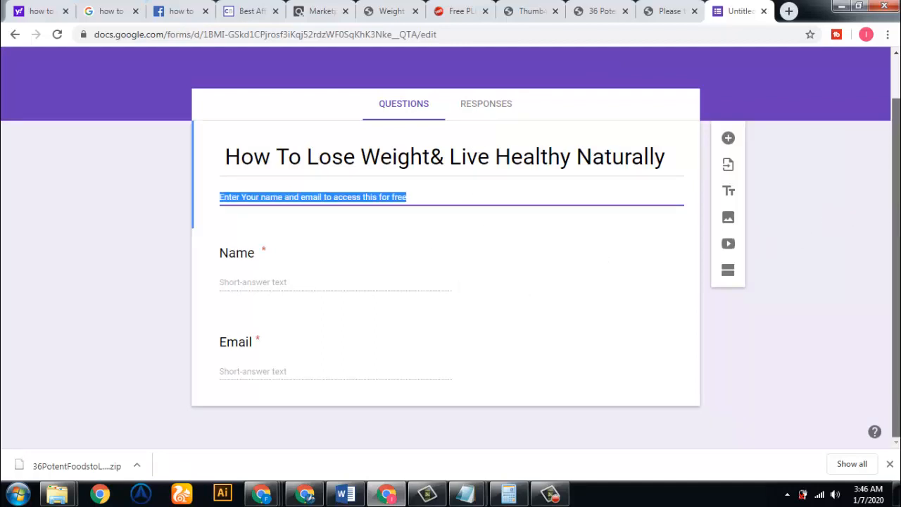
{"action": "left_click", "coordinate": [830, 285]}
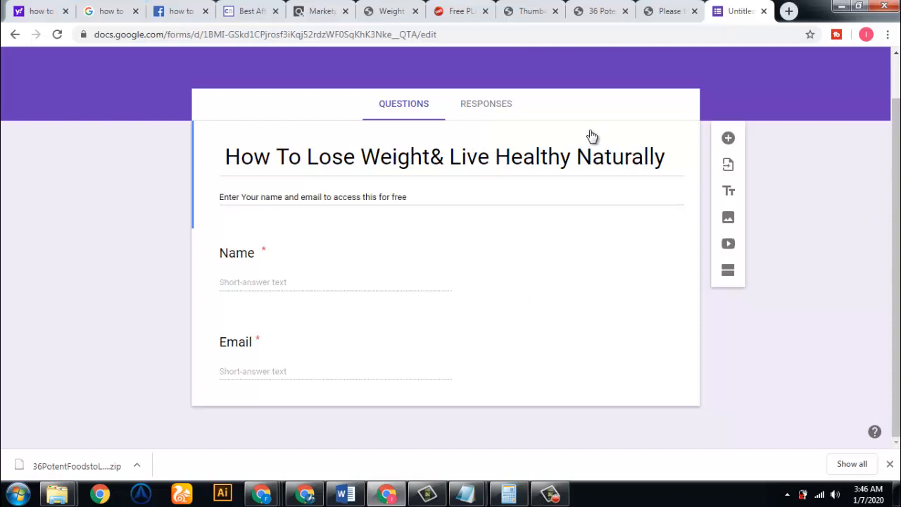
Examine the form's responses view and its options for handling responses, and return to the questions
{"action": "left_click", "coordinate": [492, 103]}
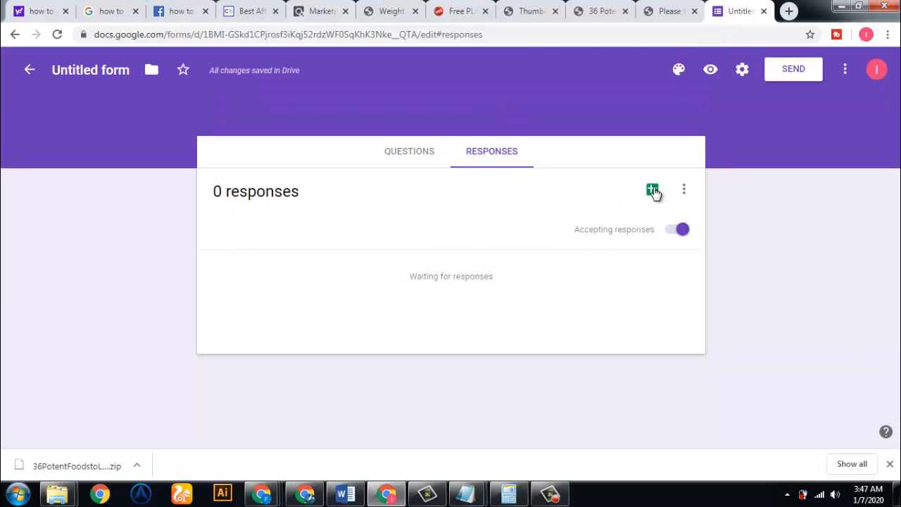
{"action": "left_click", "coordinate": [683, 191]}
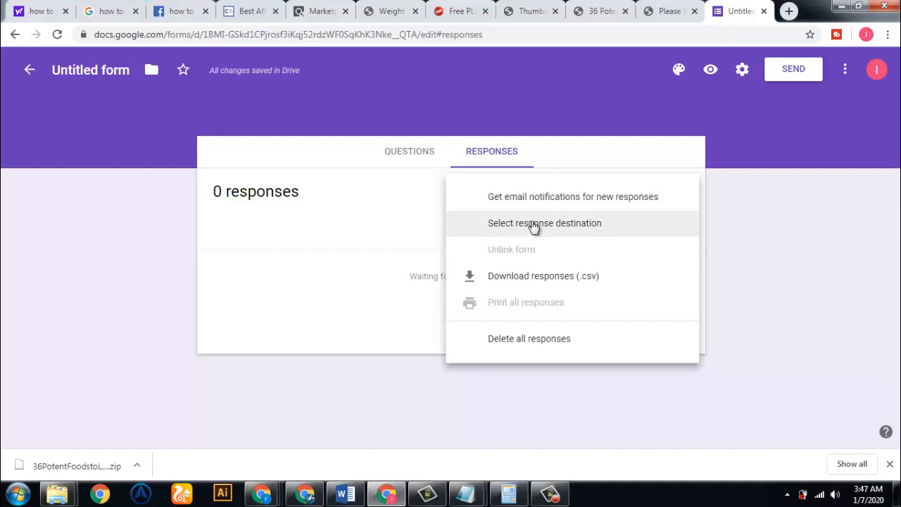
{"action": "left_click", "coordinate": [420, 163]}
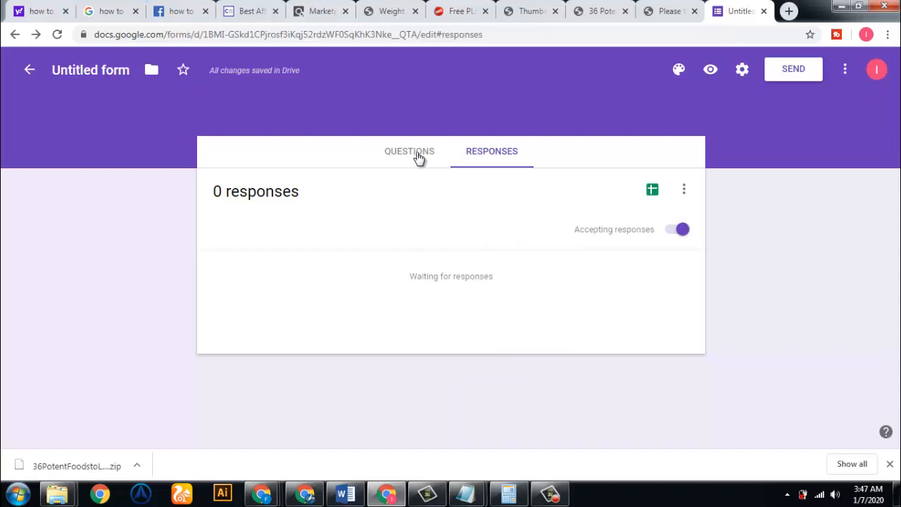
{"action": "left_click", "coordinate": [419, 158]}
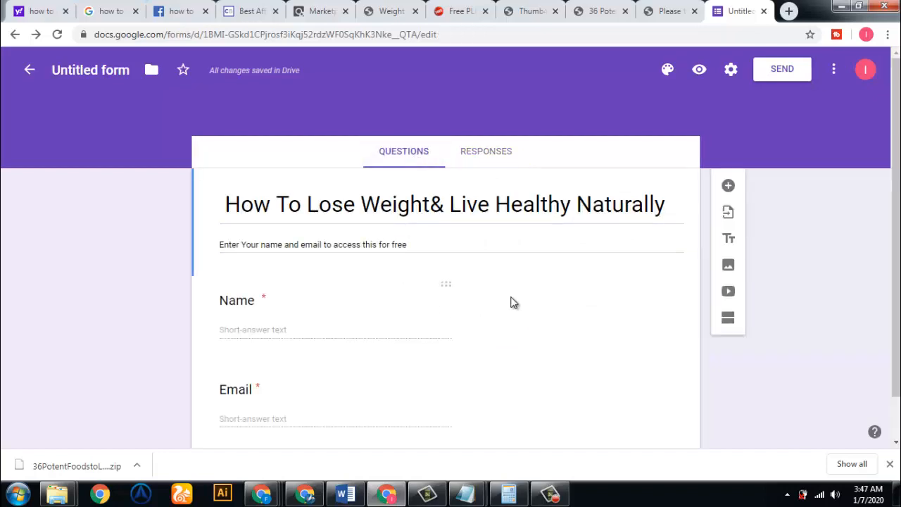
Review the answer type and required setting of the Name and Email questions along with the form's overall layout
{"action": "scroll", "coordinate": [451, 281], "scroll_direction": "down", "scroll_amount": 1}
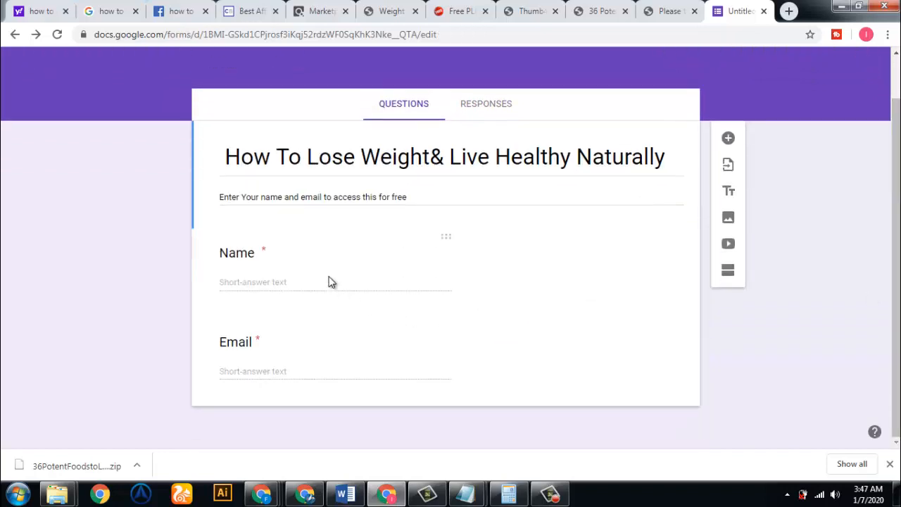
{"action": "left_click", "coordinate": [291, 278]}
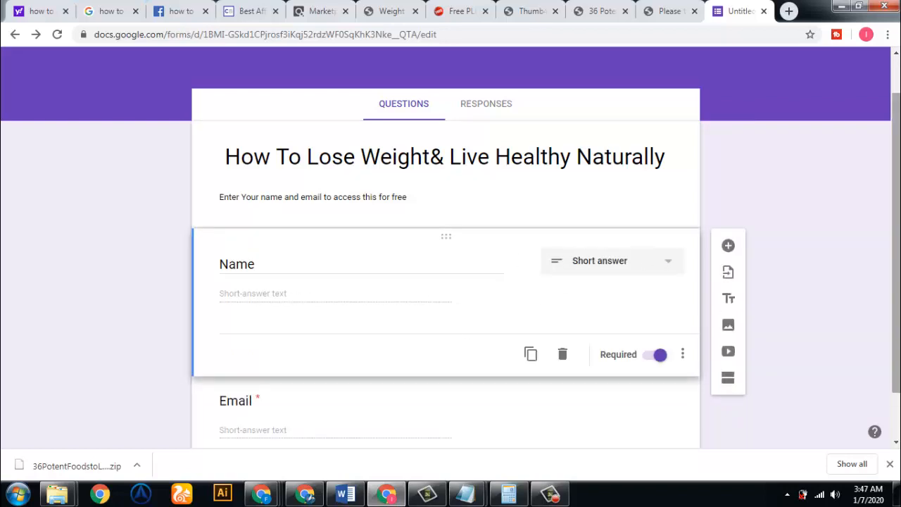
{"action": "scroll", "coordinate": [653, 274], "scroll_direction": "down", "scroll_amount": 1}
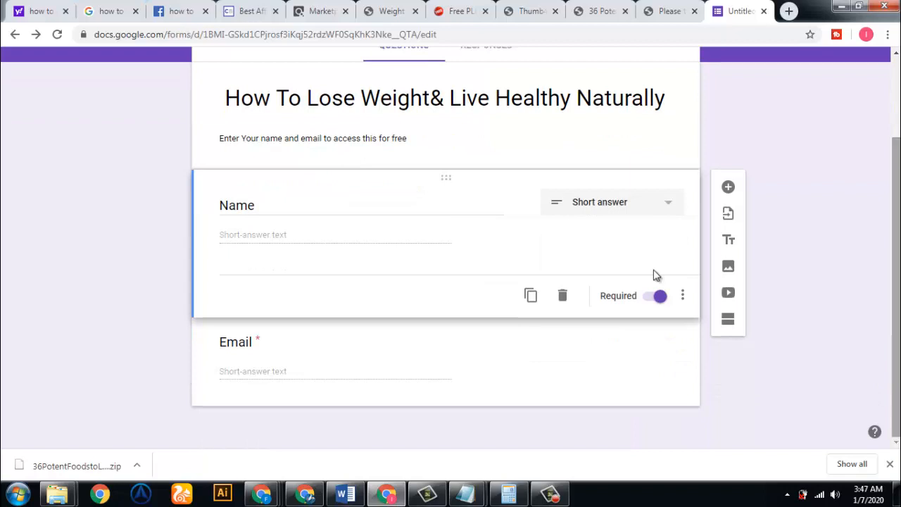
{"action": "left_click", "coordinate": [406, 360]}
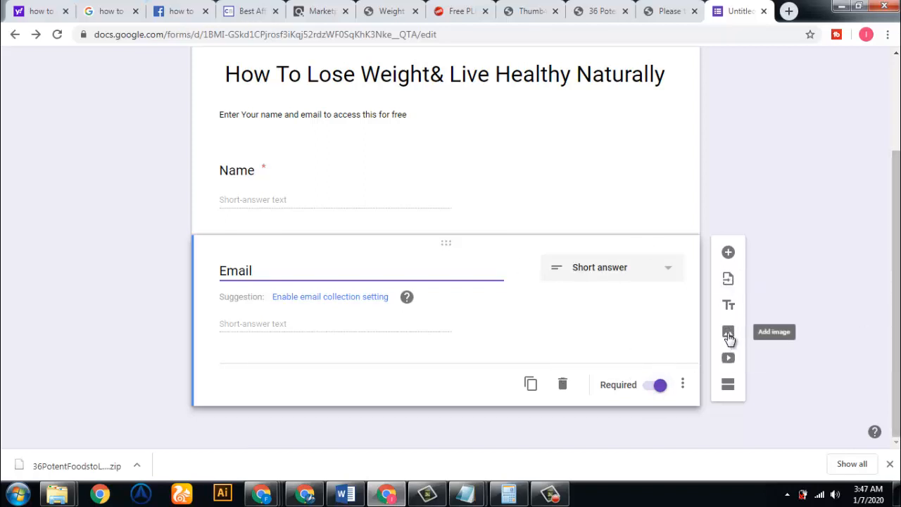
{"action": "scroll", "coordinate": [892, 177], "scroll_direction": "up", "scroll_amount": 2}
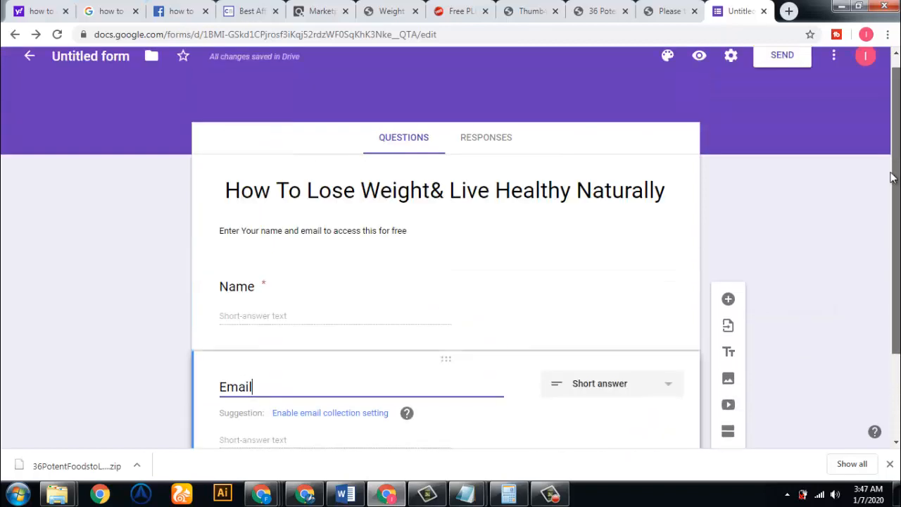
{"action": "scroll", "coordinate": [892, 177], "scroll_direction": "down", "scroll_amount": 3}
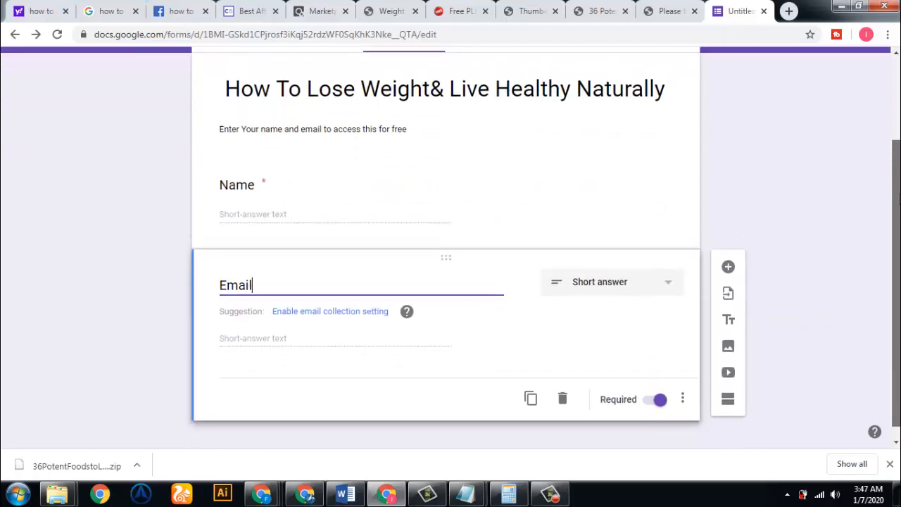
{"action": "scroll", "coordinate": [898, 200], "scroll_direction": "up", "scroll_amount": 2}
{"action": "scroll", "coordinate": [898, 200], "scroll_direction": "down", "scroll_amount": 3}
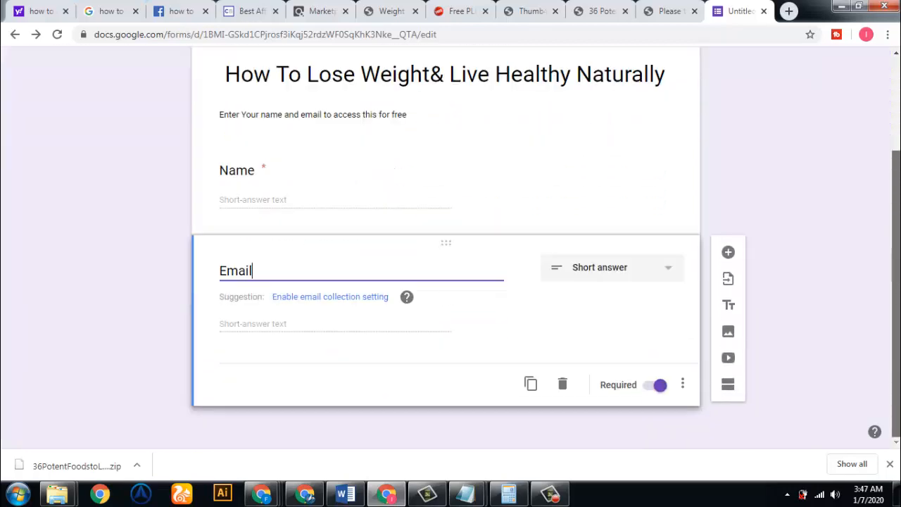
{"action": "scroll", "coordinate": [898, 200], "scroll_direction": "up", "scroll_amount": 3}
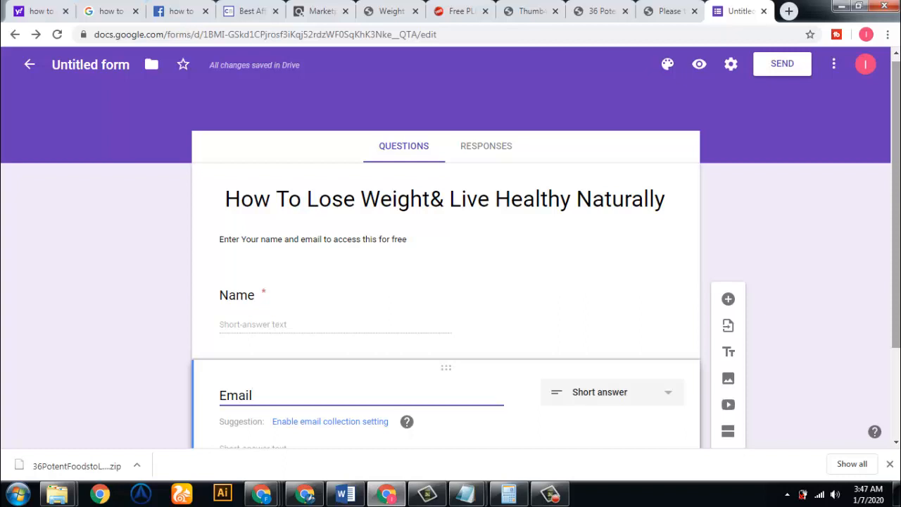
{"action": "scroll", "coordinate": [898, 200], "scroll_direction": "down", "scroll_amount": 1}
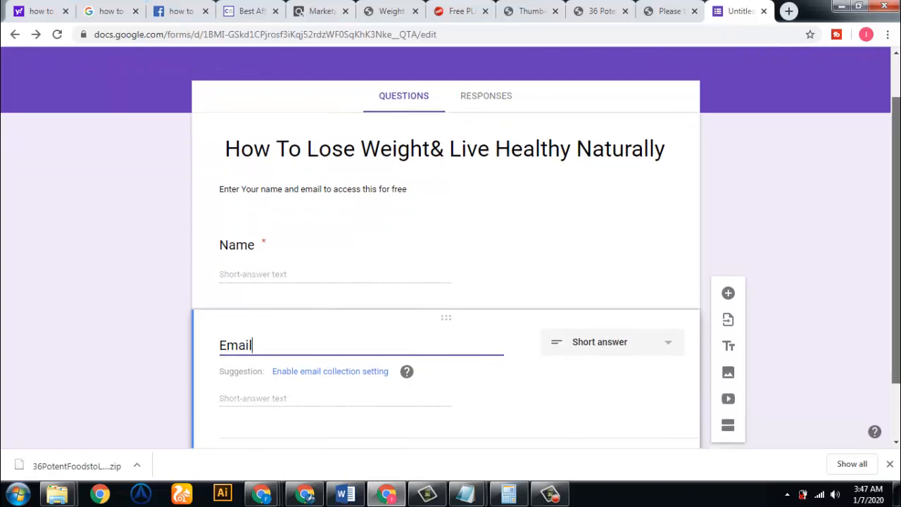
{"action": "scroll", "coordinate": [451, 247], "scroll_direction": "down", "scroll_amount": 1}
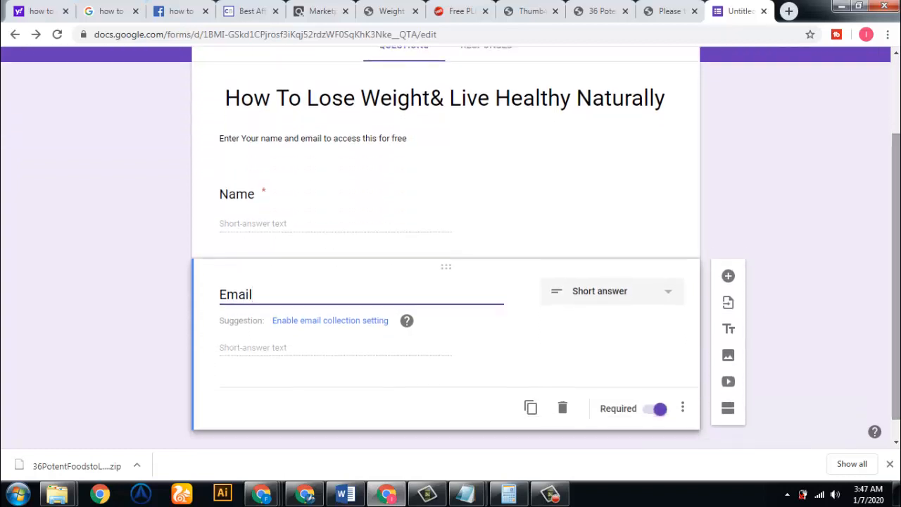
Try out an extra title and description block between the form description and the Name question, and delete it again
{"action": "left_click", "coordinate": [363, 137]}
{"action": "left_click", "coordinate": [368, 168]}
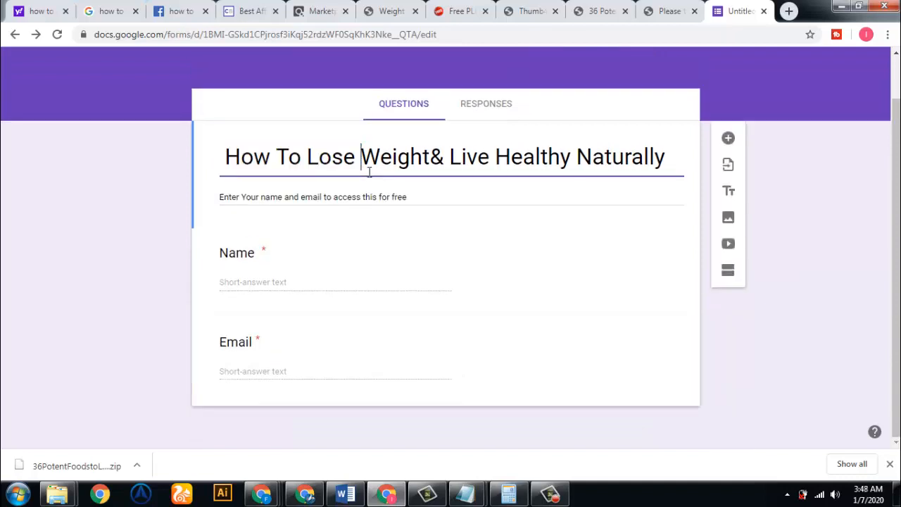
{"action": "left_click", "coordinate": [371, 196]}
{"action": "triple_click", "coordinate": [371, 196]}
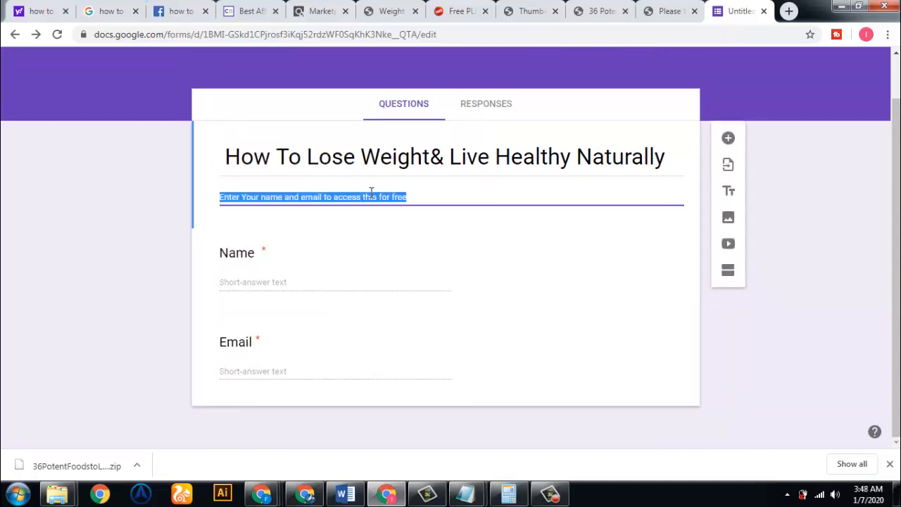
{"action": "left_click", "coordinate": [729, 195]}
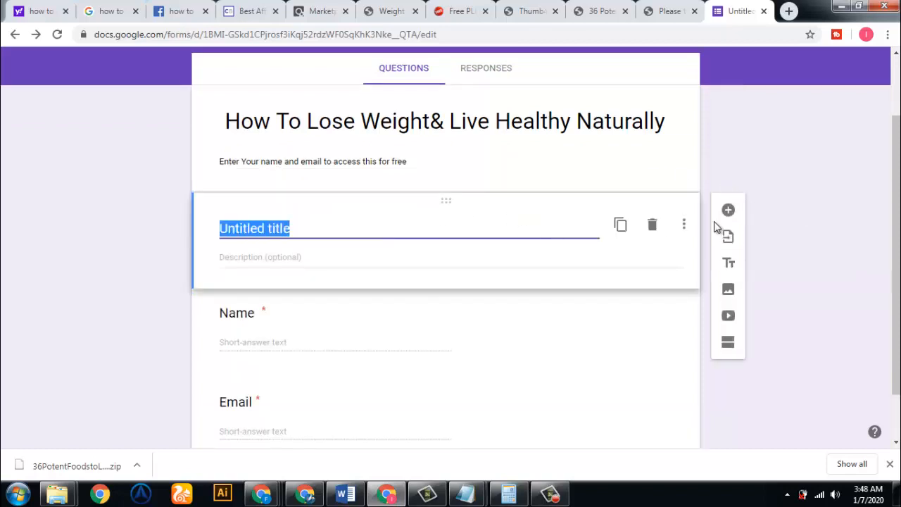
{"action": "left_click", "coordinate": [651, 225]}
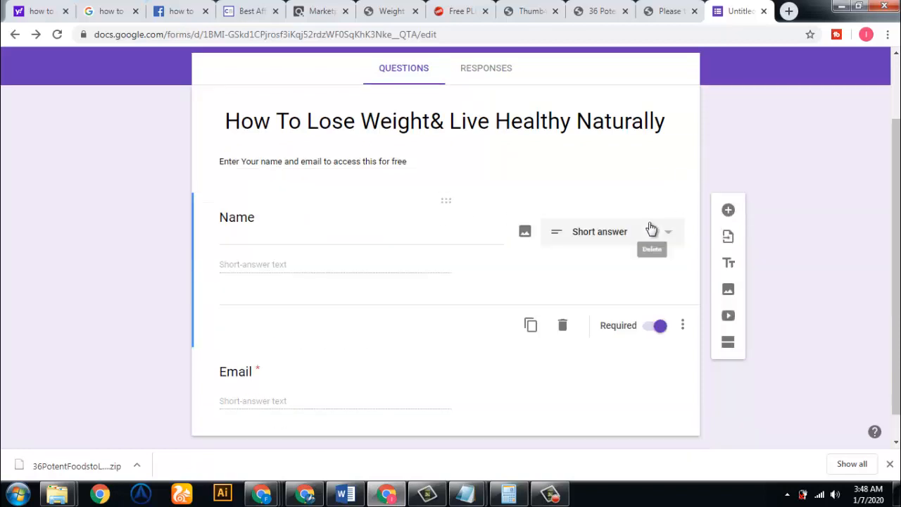
{"action": "left_click", "coordinate": [405, 163]}
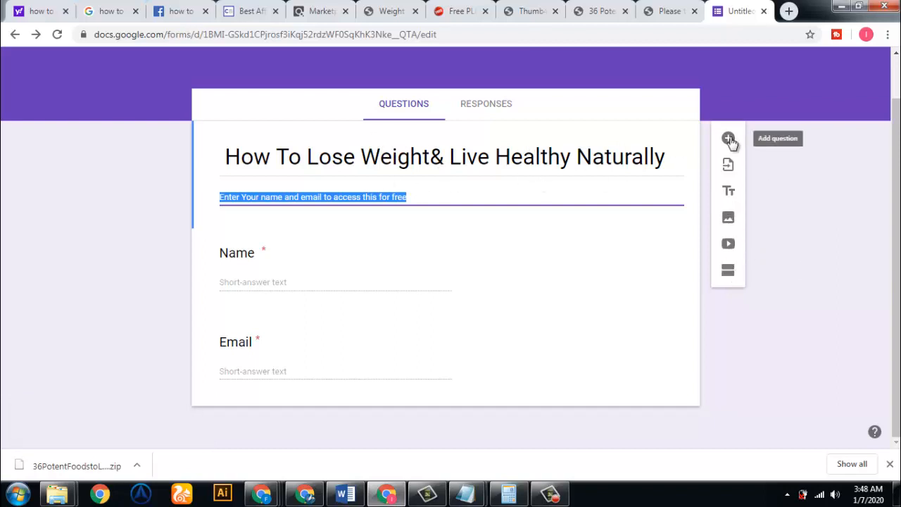
{"action": "left_click", "coordinate": [732, 194]}
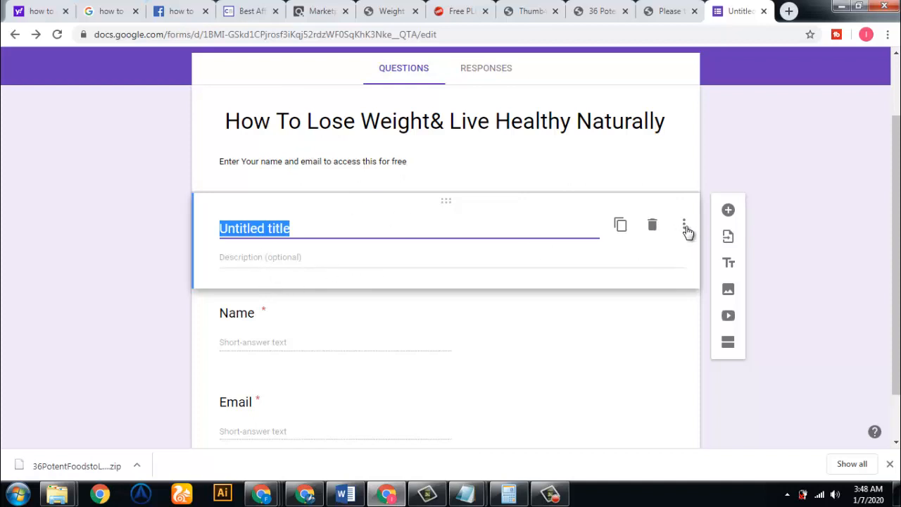
{"action": "left_click", "coordinate": [652, 225]}
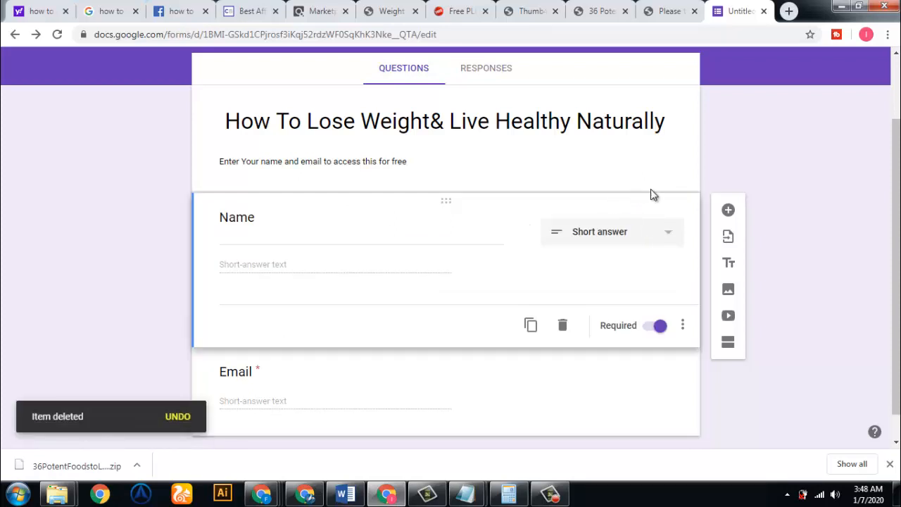
Rename the form file as "weight Niche"
{"action": "left_click_drag", "start_coordinate": [895, 211], "coordinate": [888, 101]}
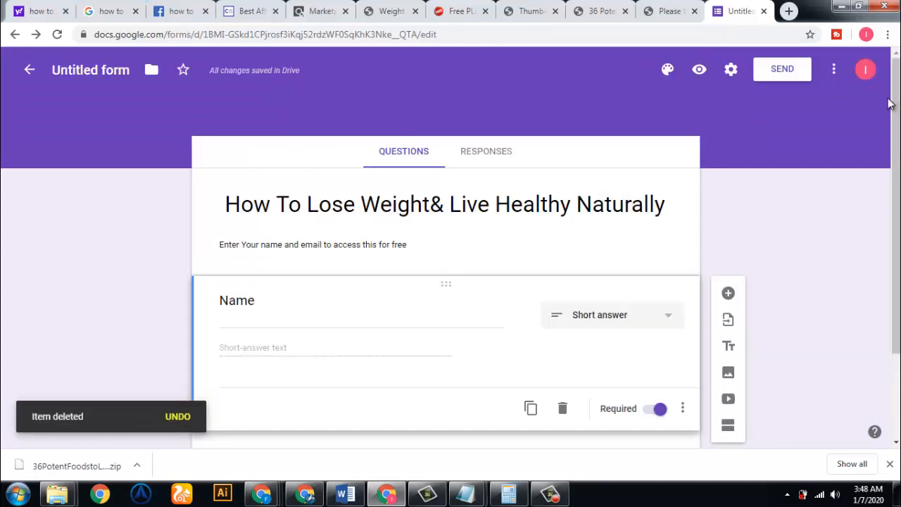
{"action": "left_click", "coordinate": [96, 70]}
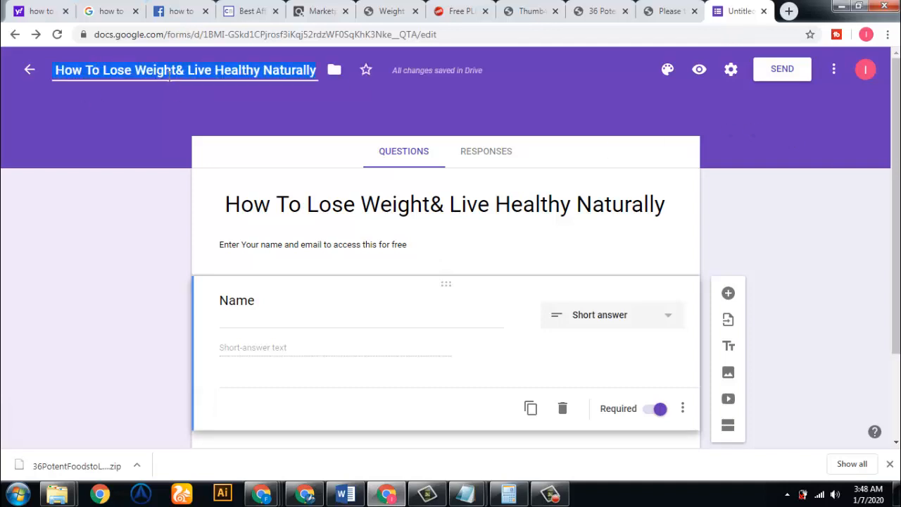
{"action": "type", "text": "we"}
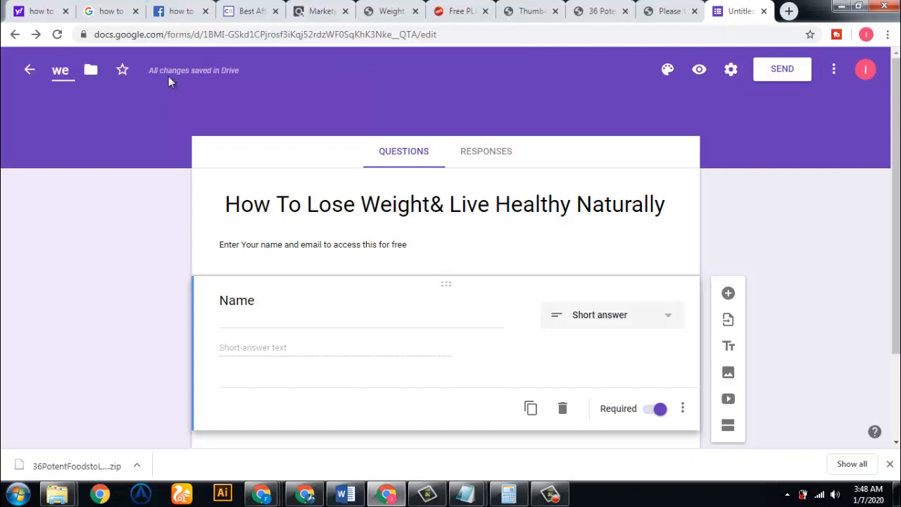
{"action": "type", "text": "ig"}
{"action": "key", "text": "BackSpace"}
{"action": "key", "text": "BackSpace"}
{"action": "type", "text": "ig"}
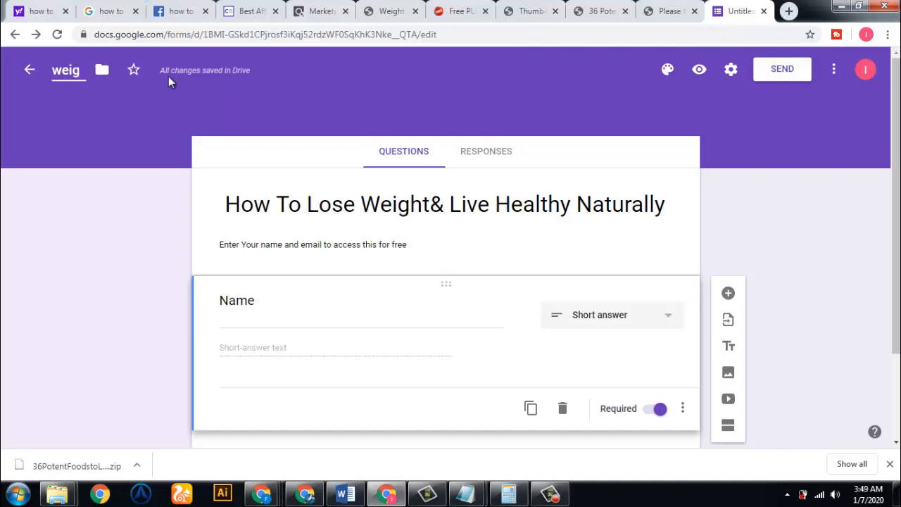
{"action": "type", "text": "ht N"}
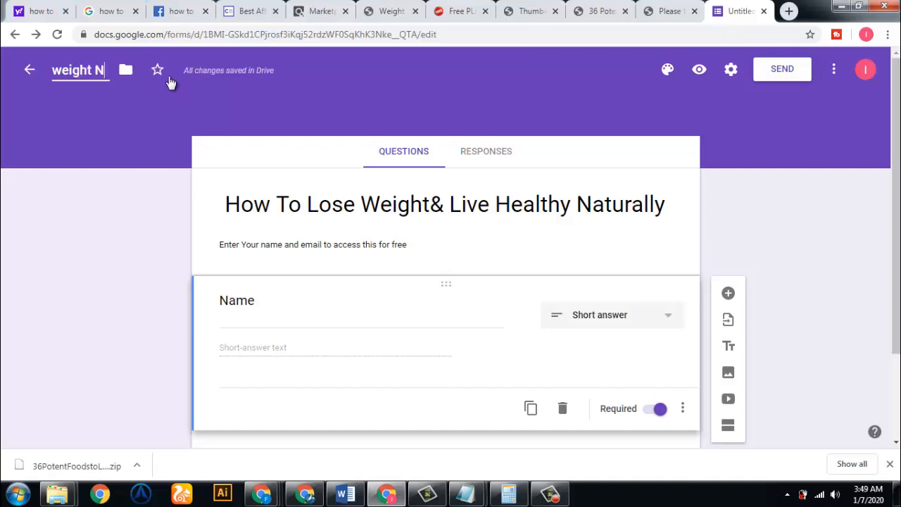
{"action": "type", "text": "iche "}
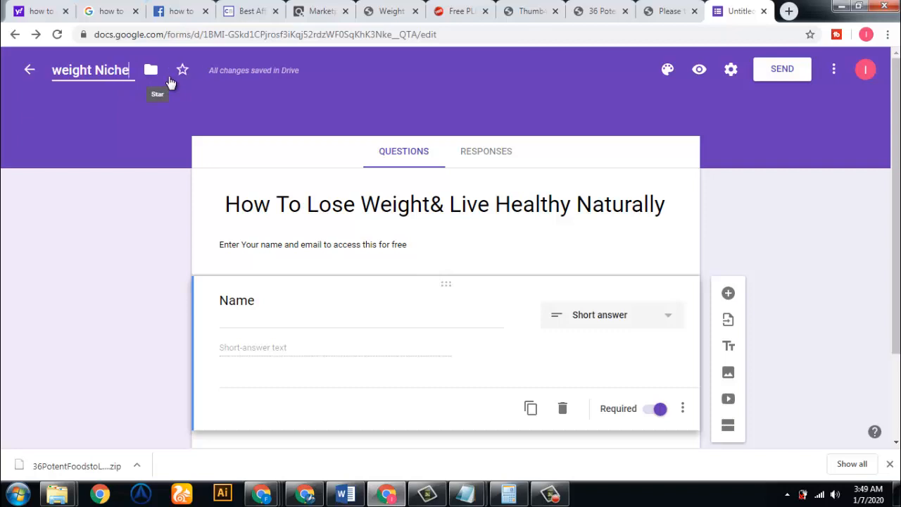
Extend the form's file name to "weight Niche Cold List"
{"action": "type", "text": "Cold"}
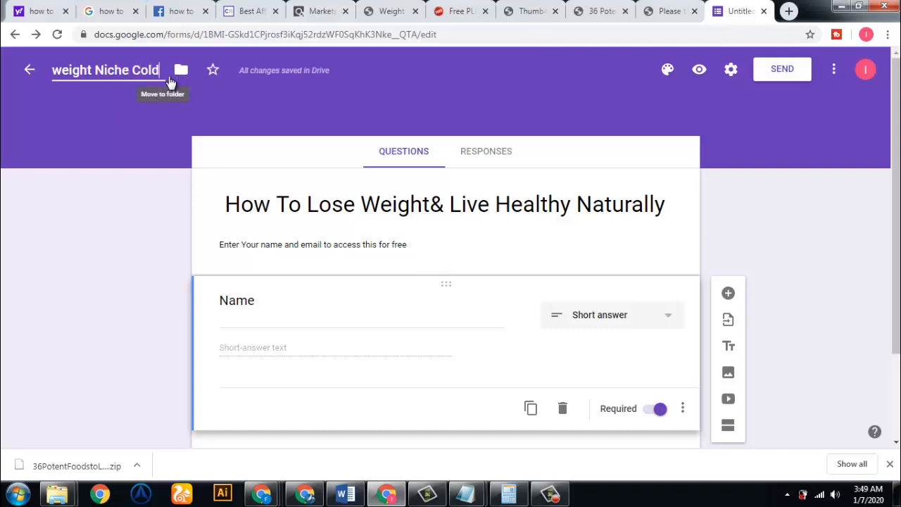
{"action": "type", "text": " Lis"}
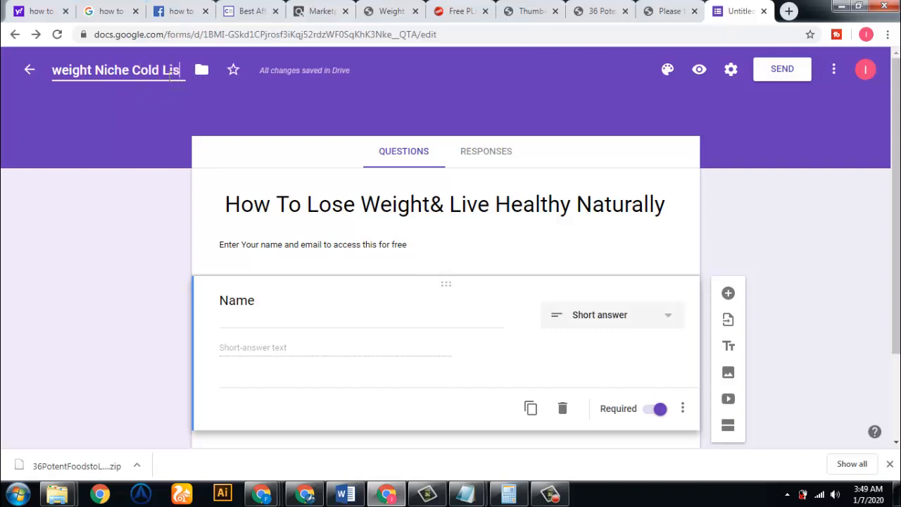
{"action": "type", "text": "t"}
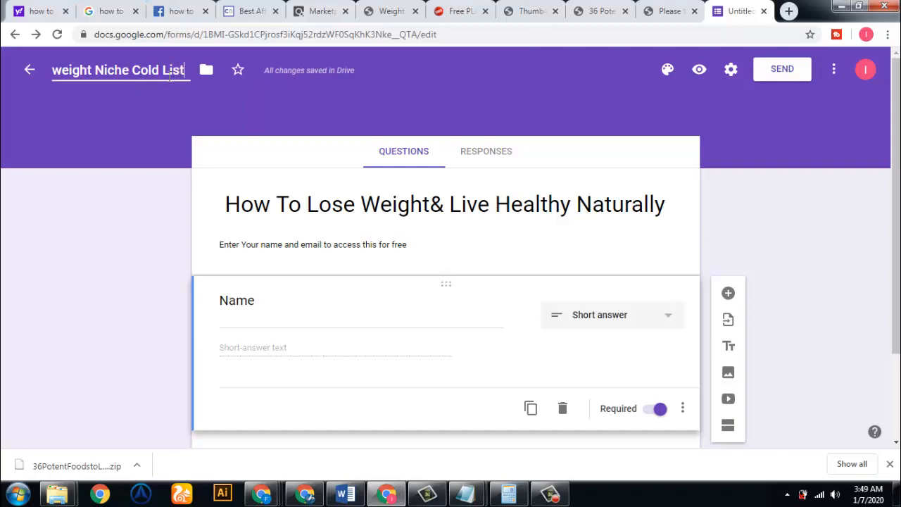
{"action": "left_click", "coordinate": [119, 240]}
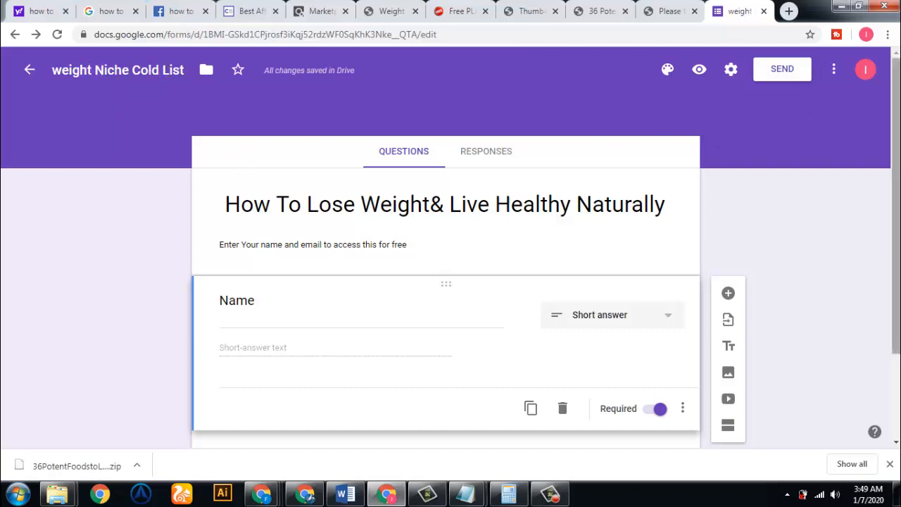
Shorten the form's sharing link in the send options and copy the short URL
{"action": "mouse_move", "coordinate": [895, 106]}
{"action": "left_mouse_down"}
{"action": "mouse_move", "coordinate": [895, 128]}
{"action": "mouse_move", "coordinate": [895, 104]}
{"action": "left_mouse_up"}
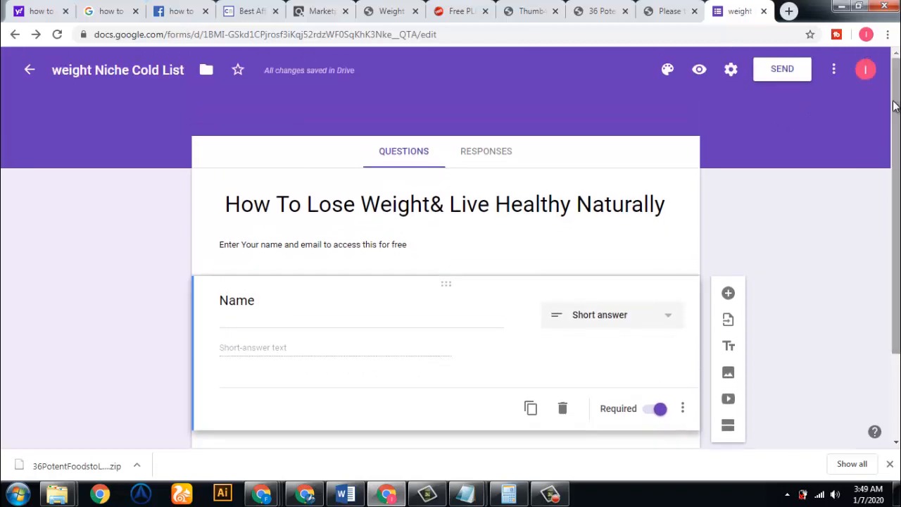
{"action": "left_click", "coordinate": [787, 73]}
{"action": "left_click", "coordinate": [782, 70]}
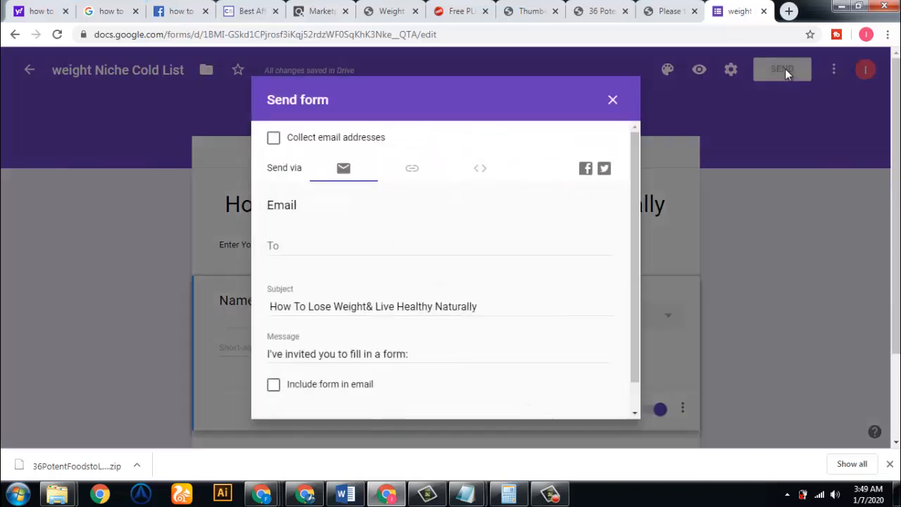
{"action": "left_click", "coordinate": [411, 171]}
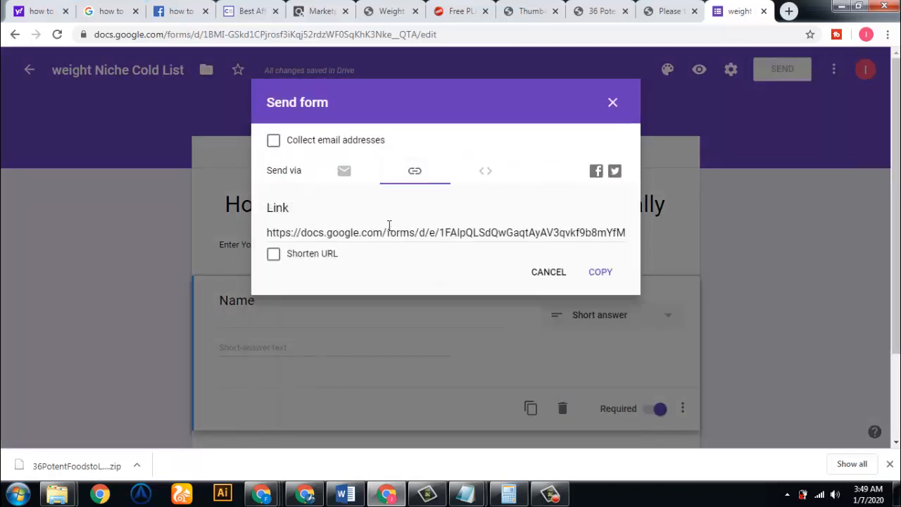
{"action": "left_click_drag", "start_coordinate": [267, 232], "coordinate": [297, 257]}
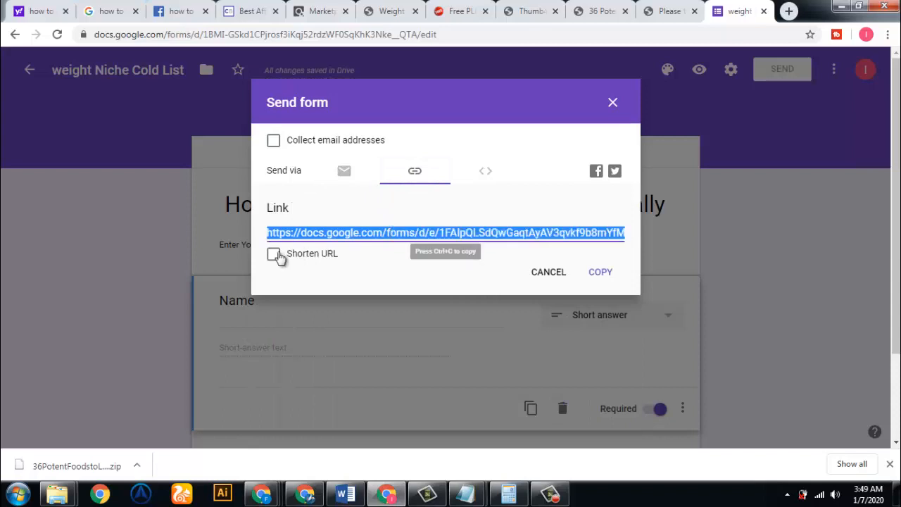
{"action": "left_click", "coordinate": [274, 254]}
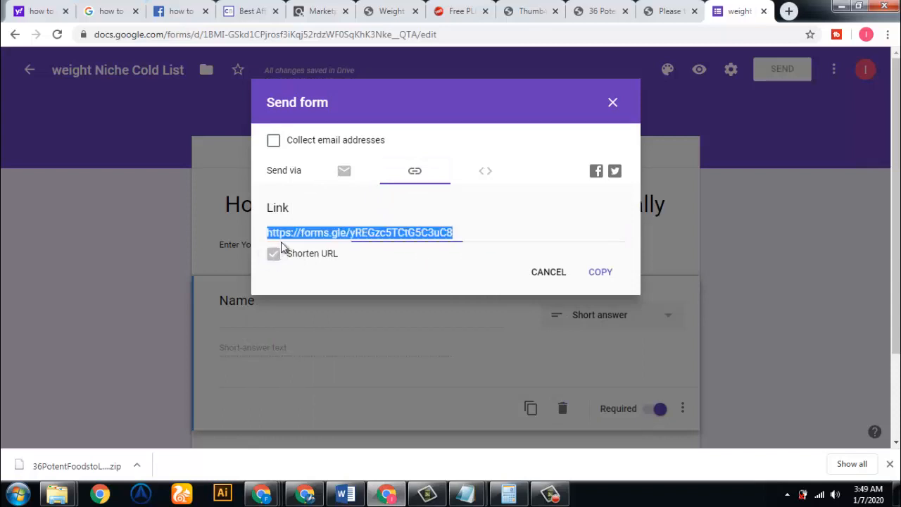
{"action": "right_click", "coordinate": [352, 233]}
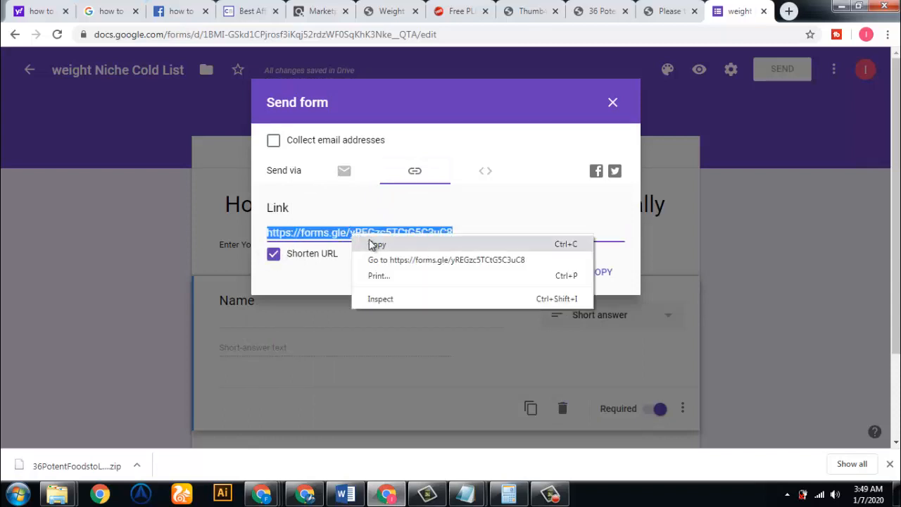
{"action": "left_click", "coordinate": [379, 245]}
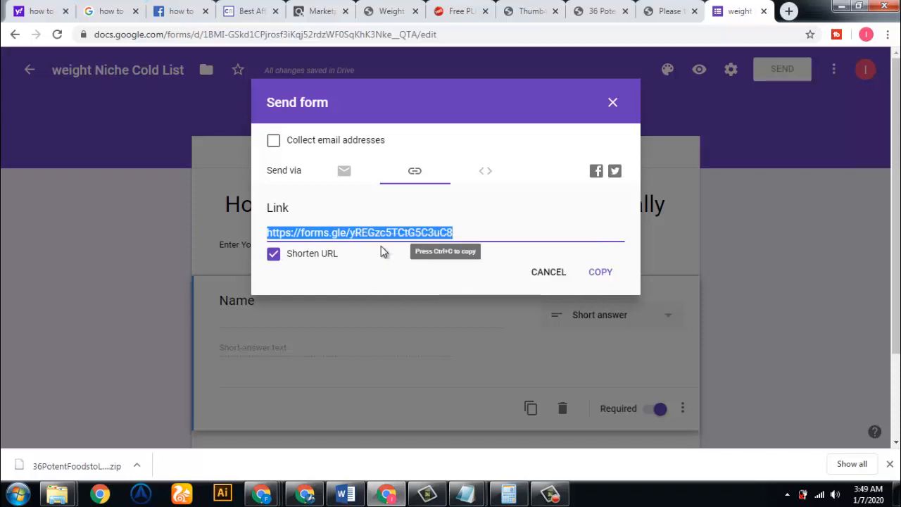
Look through the embed, email and link sharing options and turn on collecting email addresses for the form
{"action": "left_click", "coordinate": [484, 175]}
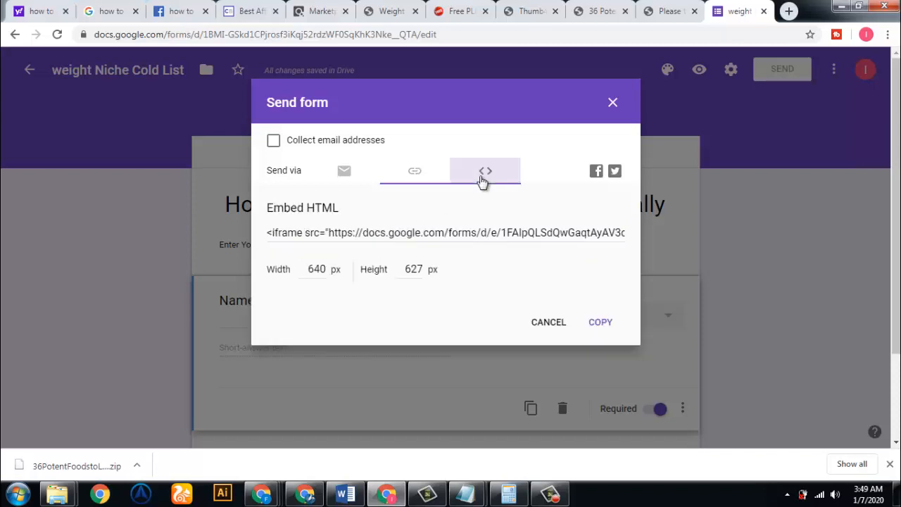
{"action": "left_click", "coordinate": [415, 173]}
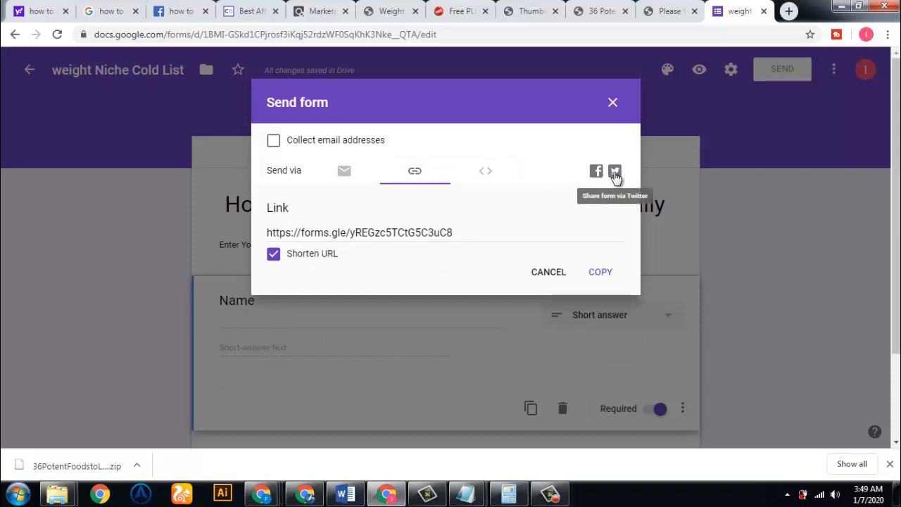
{"action": "left_click", "coordinate": [342, 172]}
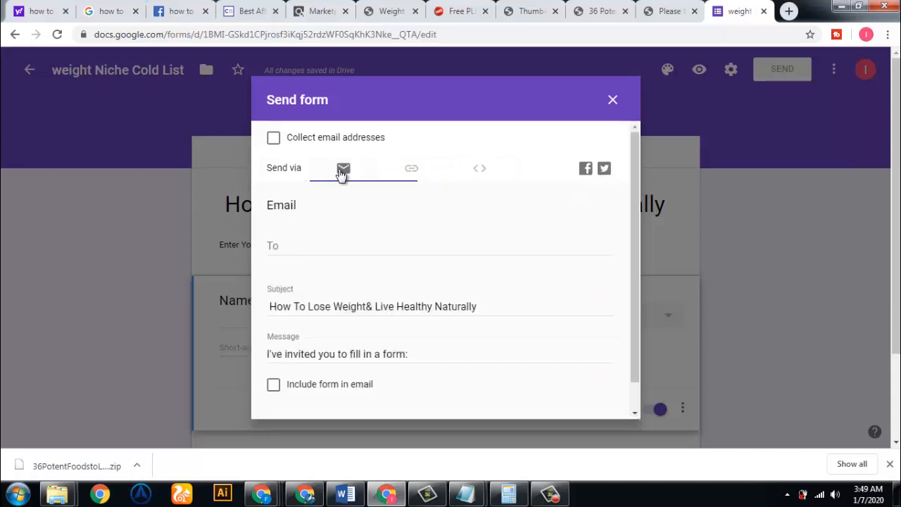
{"action": "left_click", "coordinate": [478, 176]}
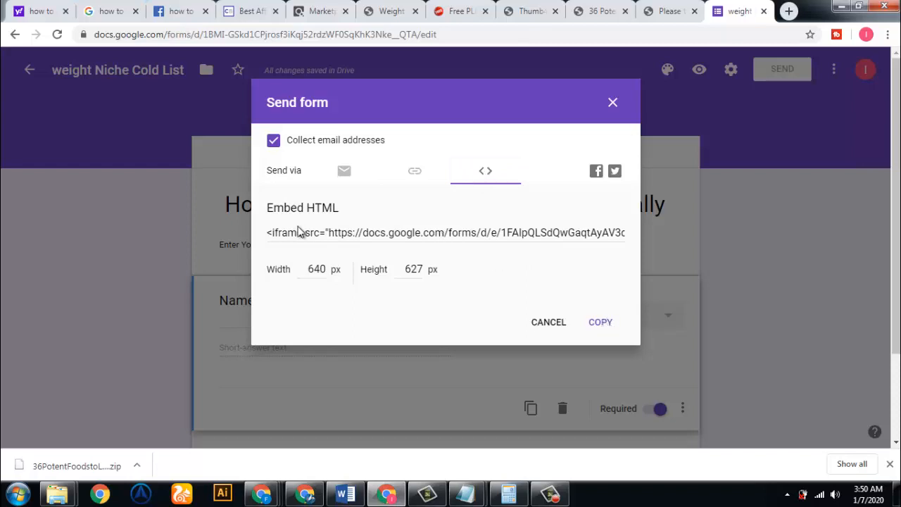
{"action": "left_click", "coordinate": [403, 178]}
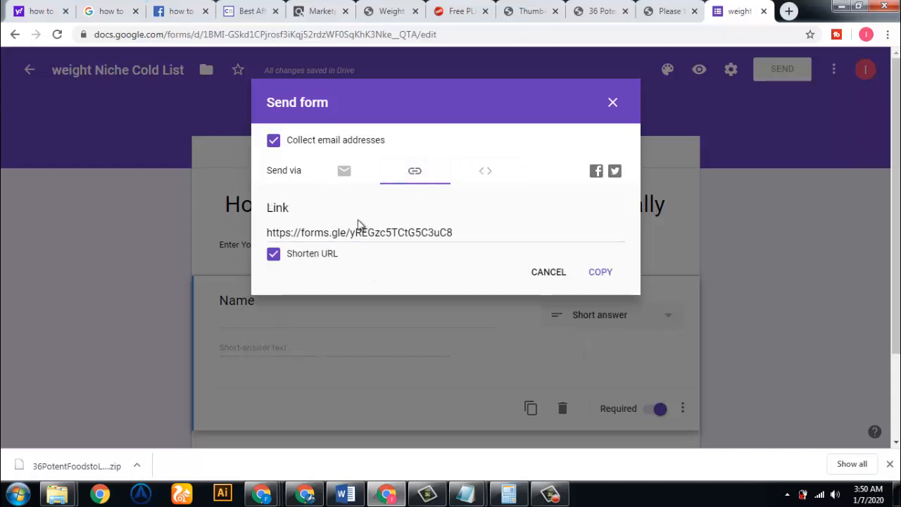
Copy the shortened form link and paste it into the Notepad note with the ClickBank link, under the heading "WeightNiche Cold List Optin form"
{"action": "left_click", "coordinate": [599, 274]}
{"action": "left_click", "coordinate": [473, 496]}
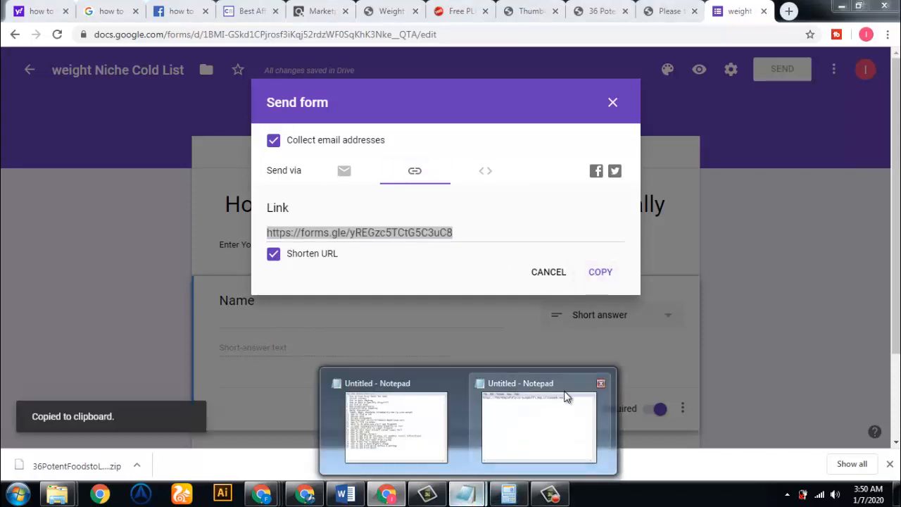
{"action": "left_click", "coordinate": [561, 408]}
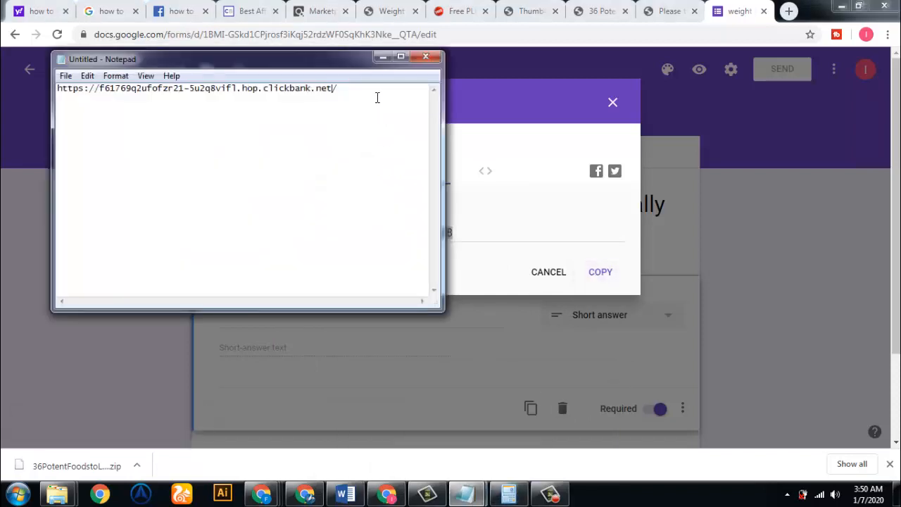
{"action": "key", "text": "Return"}
{"action": "type", "text": "weightNiche C"}
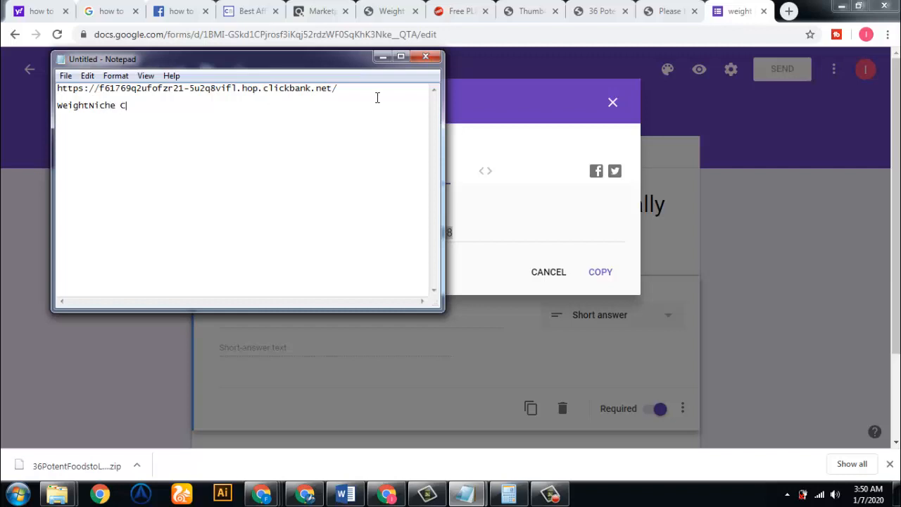
{"action": "type", "text": "old"}
{"action": "type", "text": " Lisr"}
{"action": "type", "text": " Optin form"}
{"action": "key", "text": "Return"}
{"action": "key", "text": "ctrl+v"}
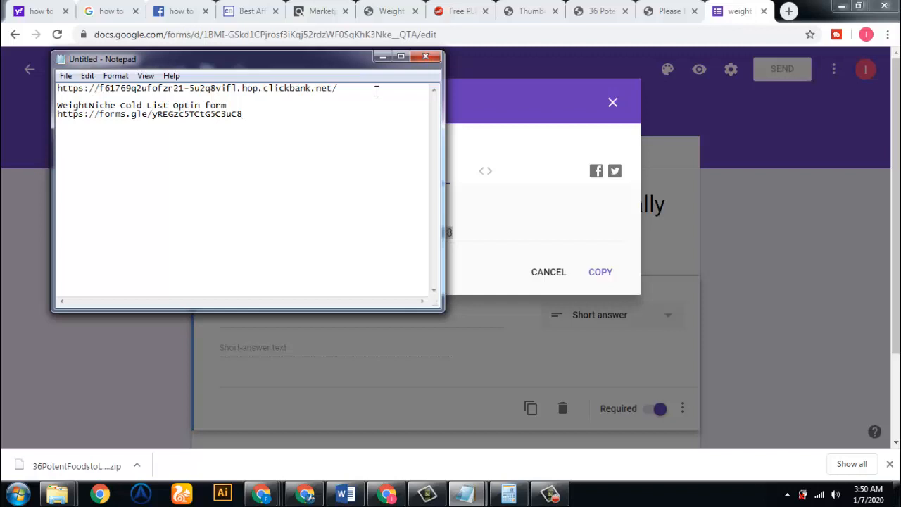
{"action": "left_click", "coordinate": [788, 242]}
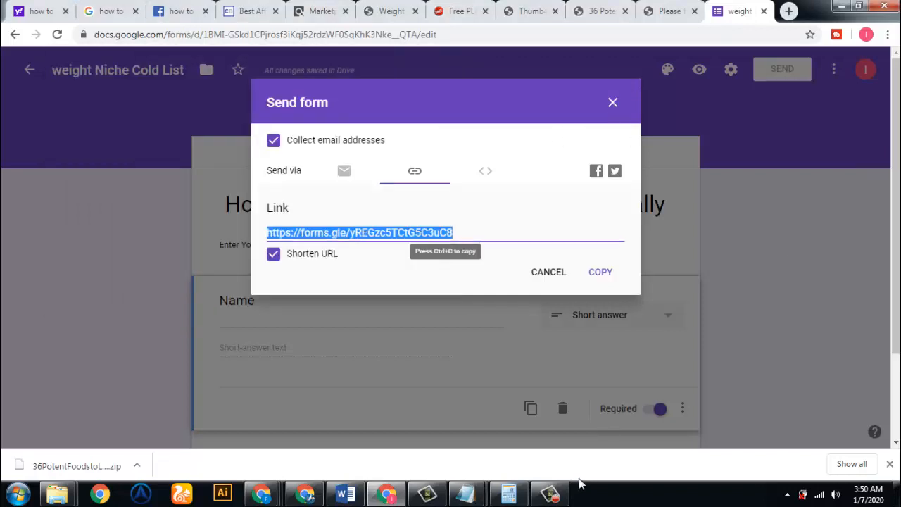
{"action": "left_click", "coordinate": [549, 494]}
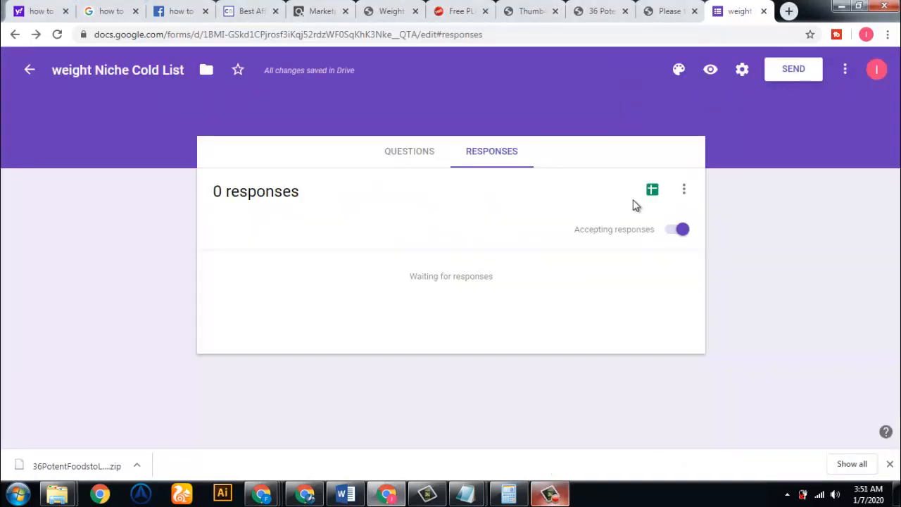
Return to the form's questions and copy the file name "weight Niche Cold List"
{"action": "left_click", "coordinate": [417, 154]}
{"action": "double_click", "coordinate": [156, 72]}
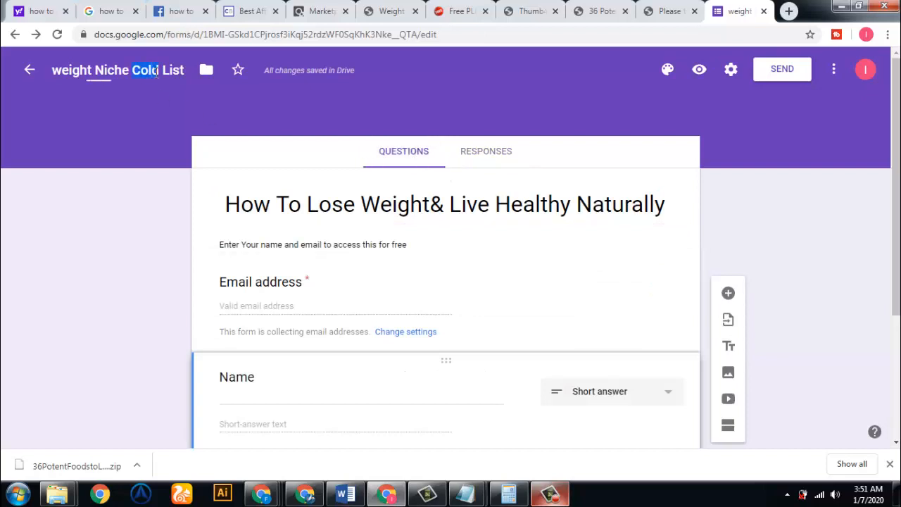
{"action": "right_click", "coordinate": [156, 72]}
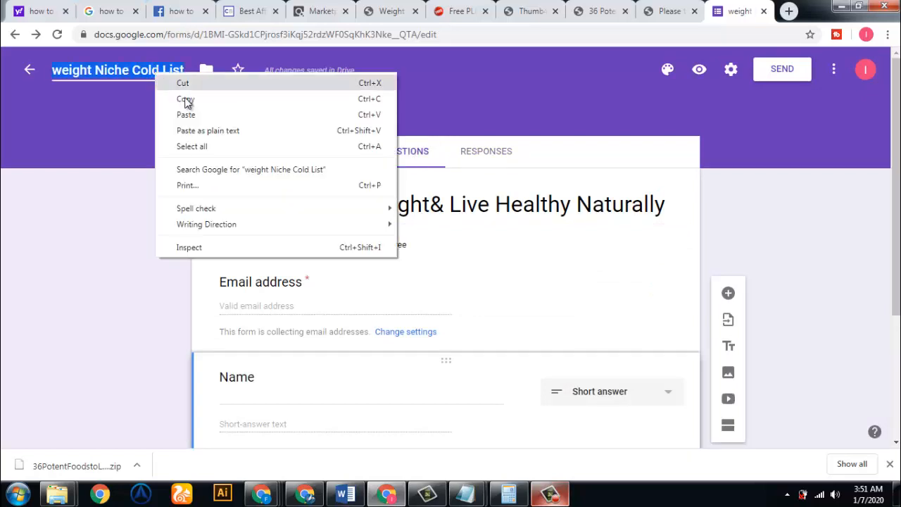
{"action": "left_click", "coordinate": [188, 99]}
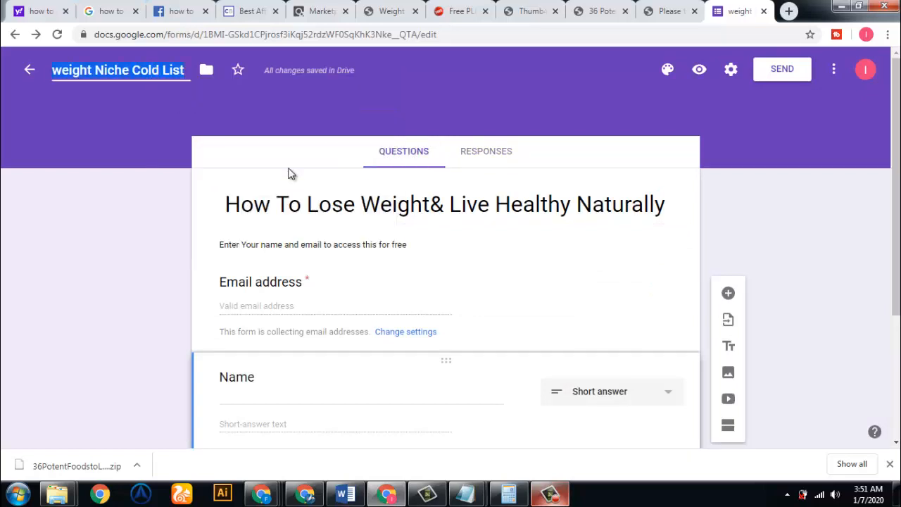
Create a new spreadsheet as the response destination, keeping the suggested name based on "weight Niche Cold List"
{"action": "left_click", "coordinate": [486, 155]}
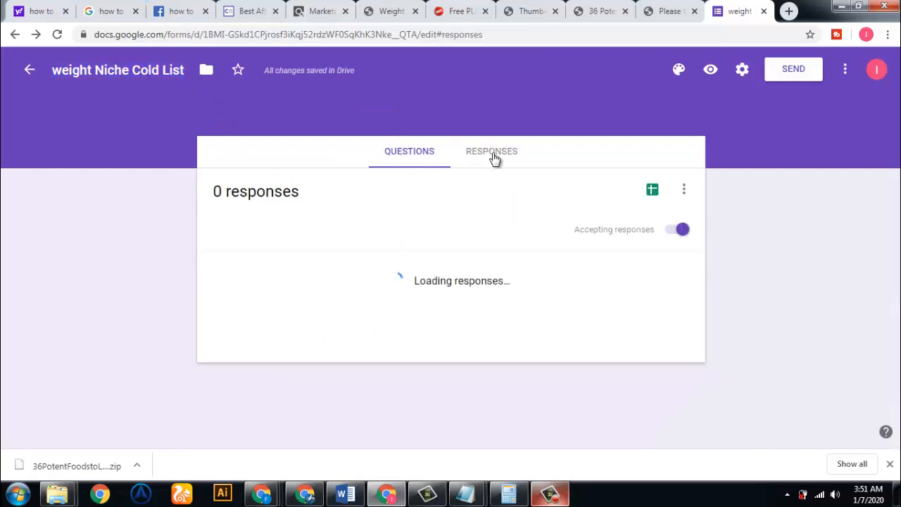
{"action": "left_click", "coordinate": [652, 192]}
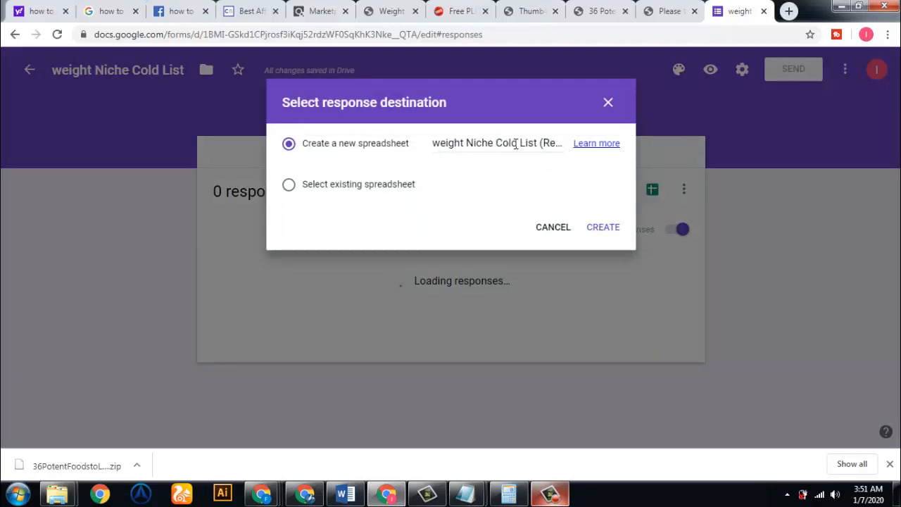
{"action": "left_click", "coordinate": [603, 226]}
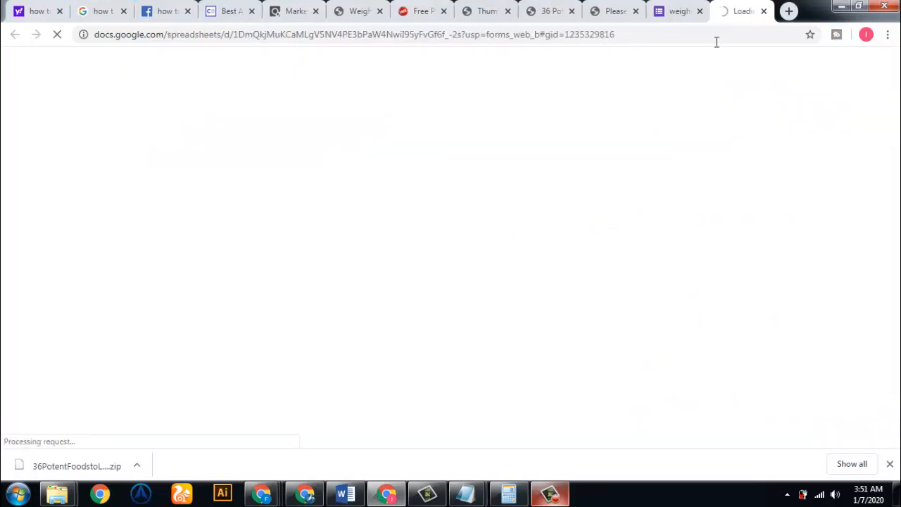
Go back to the form's responses and turn on email notifications for new responses
{"action": "left_click", "coordinate": [686, 8]}
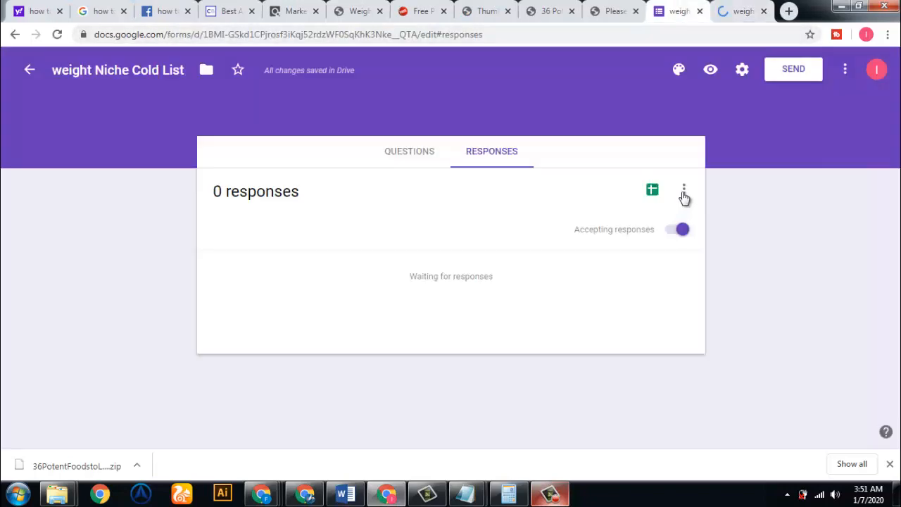
{"action": "left_click", "coordinate": [682, 192]}
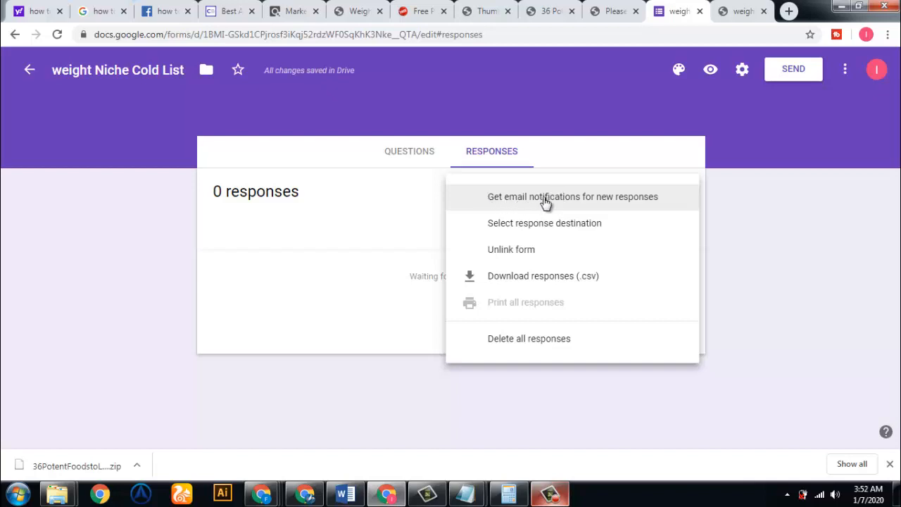
{"action": "left_click", "coordinate": [544, 202]}
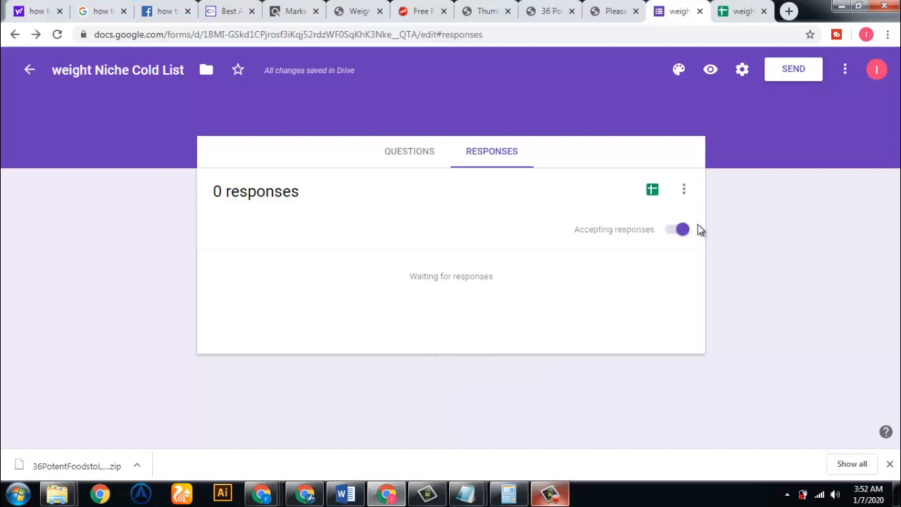
{"action": "left_click", "coordinate": [549, 492]}
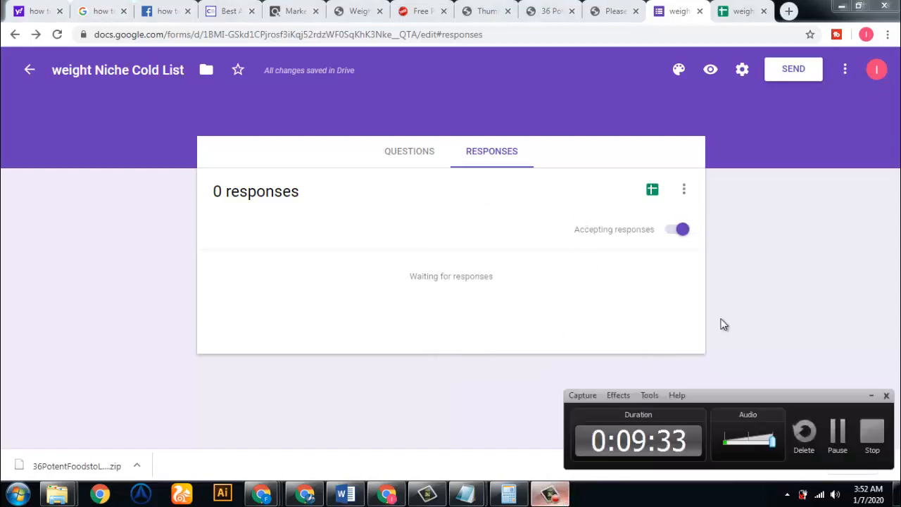
{"action": "left_click", "coordinate": [837, 432]}
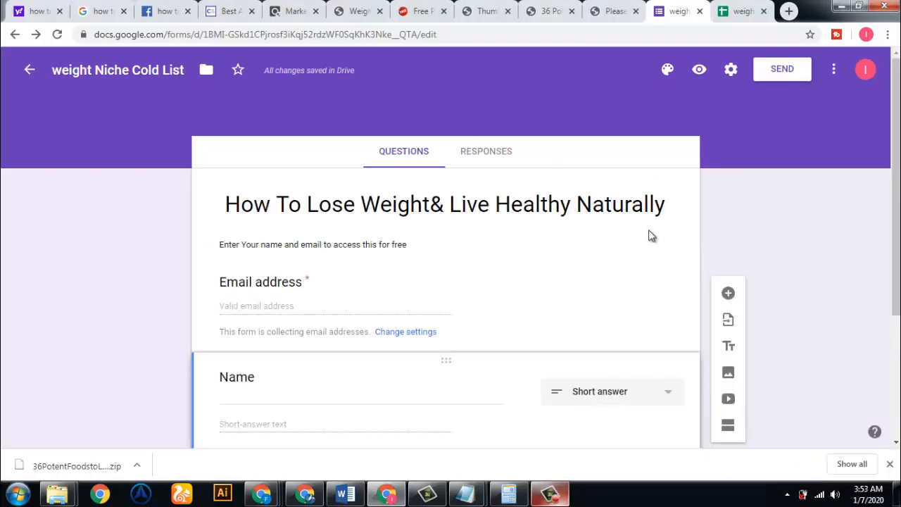
Open the form's presentation settings and start the confirmation message with "Click the link below to get the"
{"action": "left_click", "coordinate": [731, 70]}
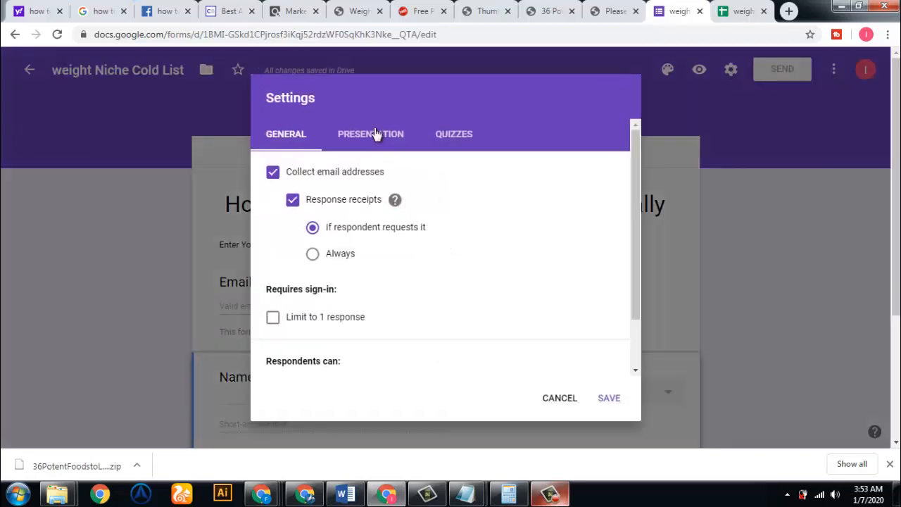
{"action": "left_click", "coordinate": [456, 135]}
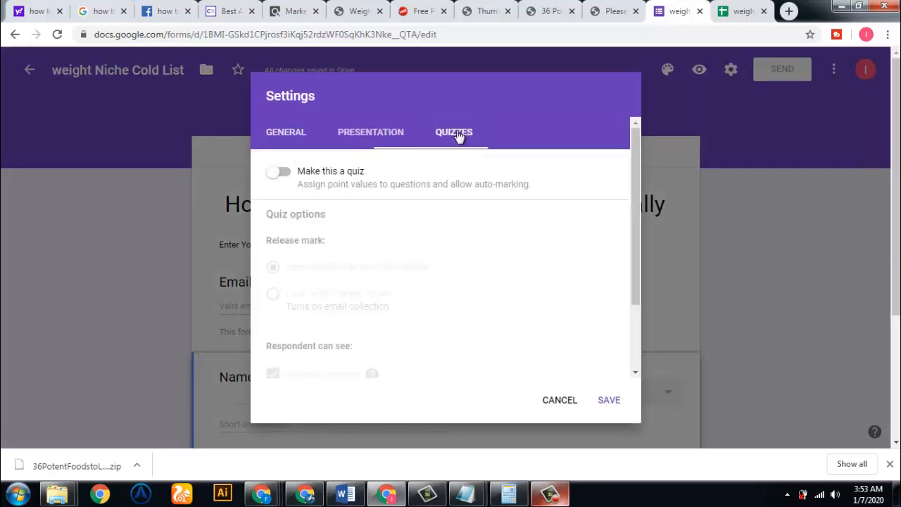
{"action": "left_click", "coordinate": [367, 135]}
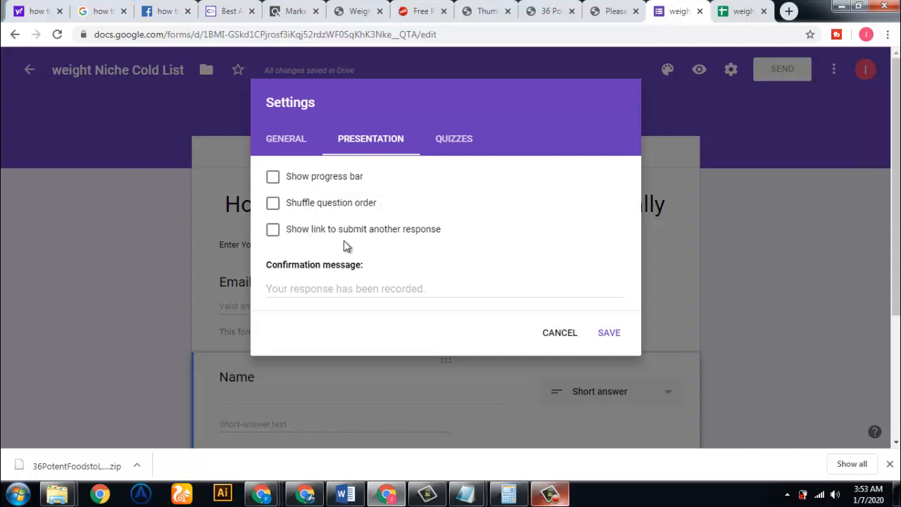
{"action": "left_click", "coordinate": [328, 289]}
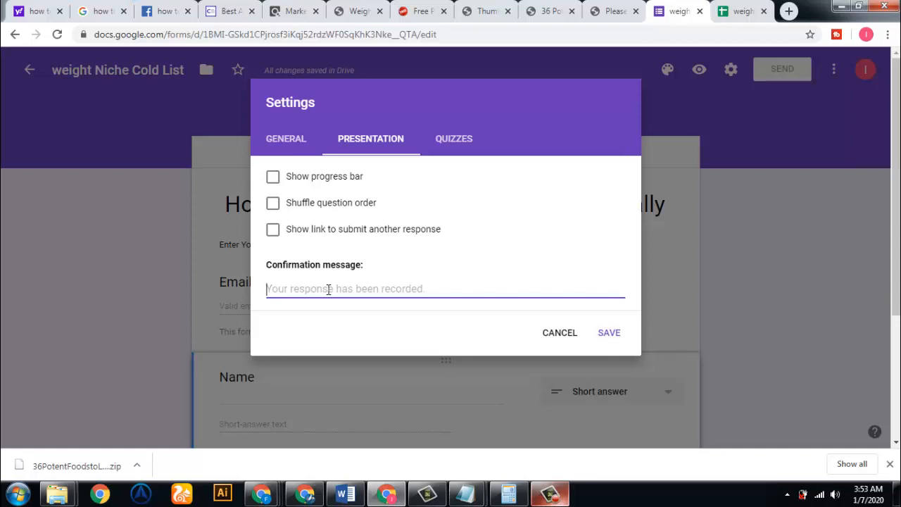
{"action": "type", "text": "Cl"}
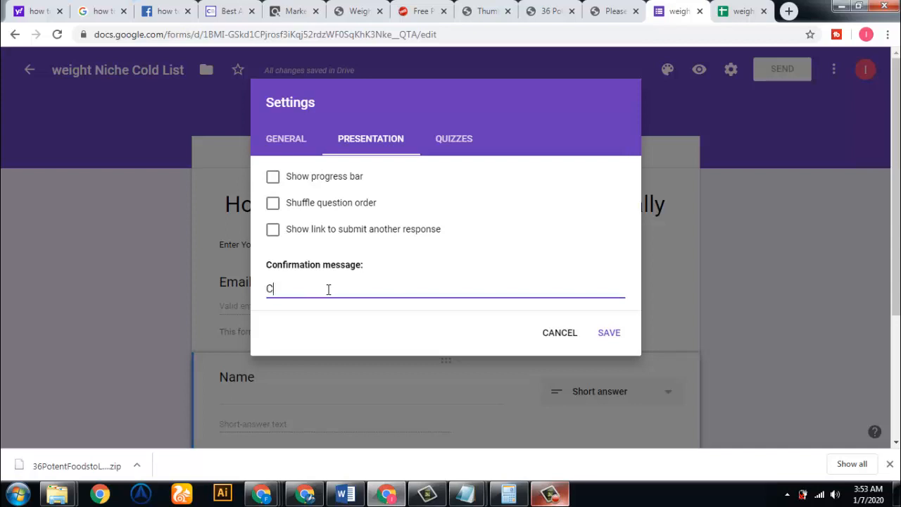
{"action": "type", "text": "ick the link below to get the"}
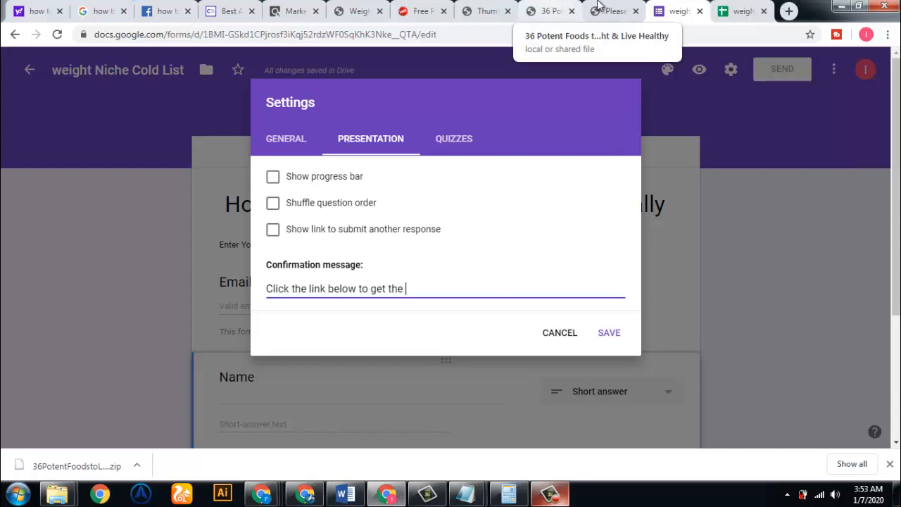
Copy "Lose Weight & Live Healthy Naturally" from the sales page headline and append it to the form's confirmation message
{"action": "left_click", "coordinate": [549, 11]}
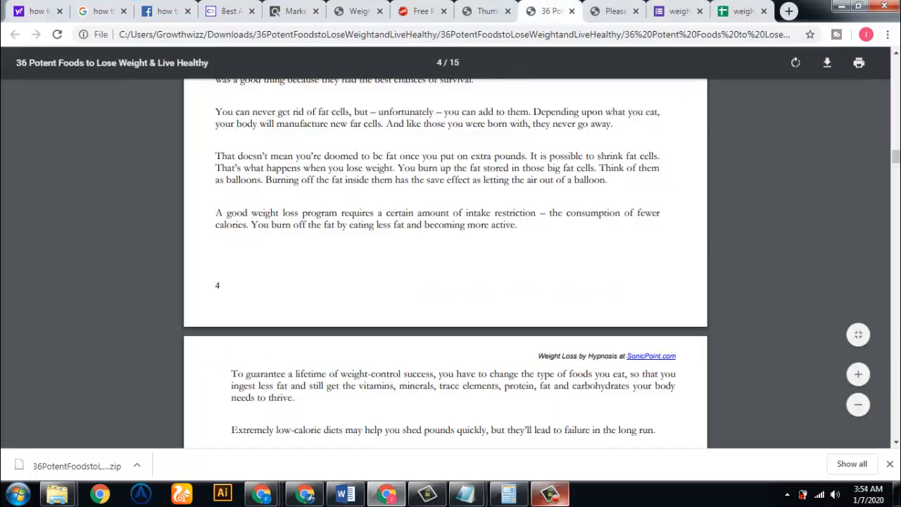
{"action": "left_click_drag", "start_coordinate": [895, 156], "coordinate": [885, 62]}
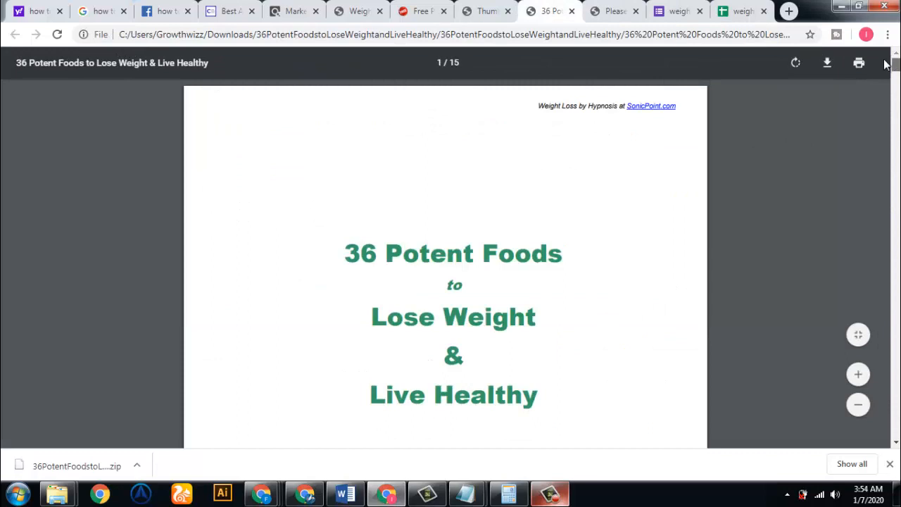
{"action": "left_click", "coordinate": [615, 7]}
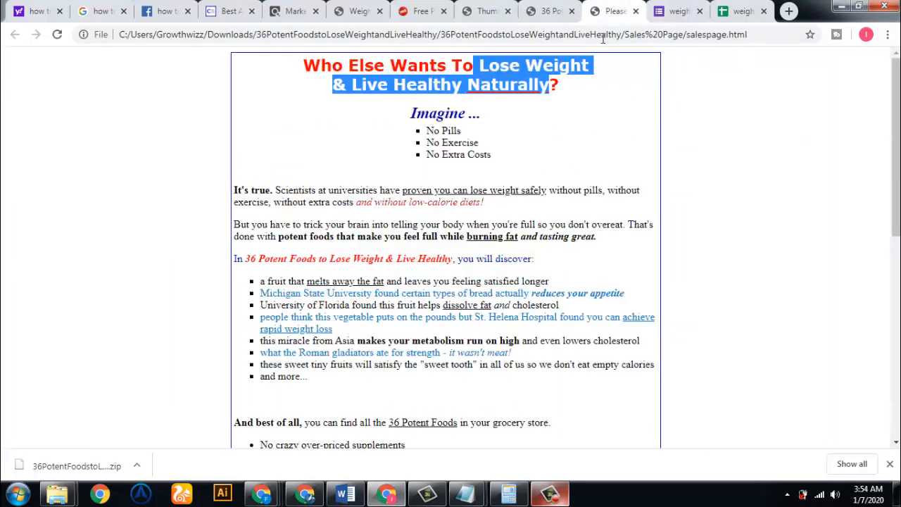
{"action": "right_click", "coordinate": [484, 66]}
{"action": "left_click", "coordinate": [501, 79]}
{"action": "left_click", "coordinate": [686, 6]}
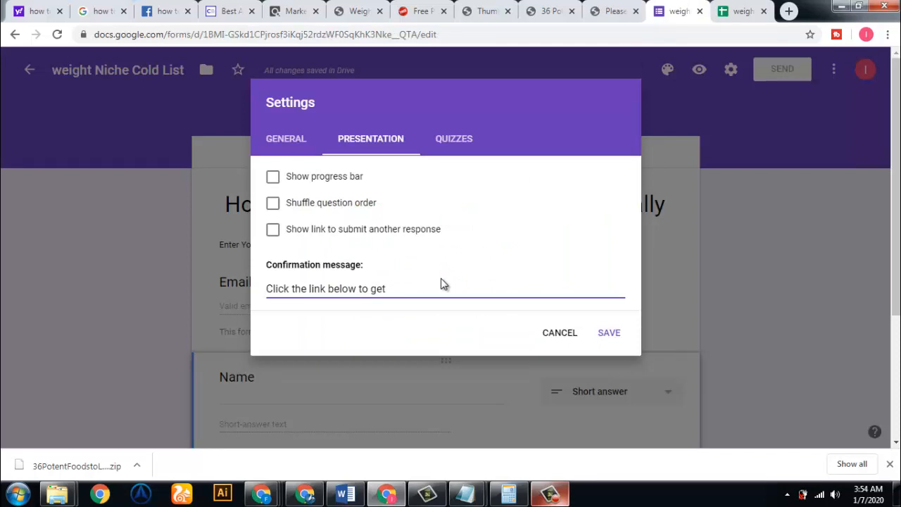
{"action": "type", "text": "the"}
{"action": "key", "text": "ctrl+v"}
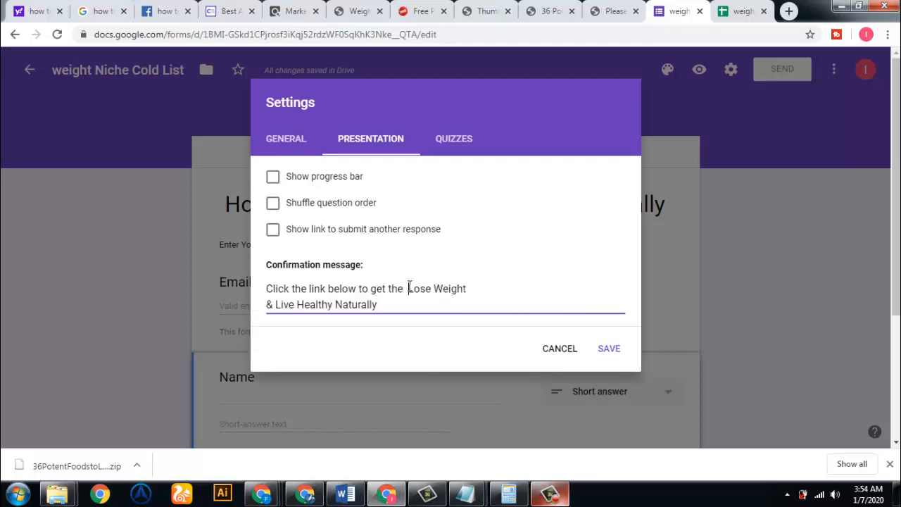
Insert "How To" before "Lose Weight" in the confirmation message, add "Guide" at its end, and save the settings
{"action": "type", "text": "H"}
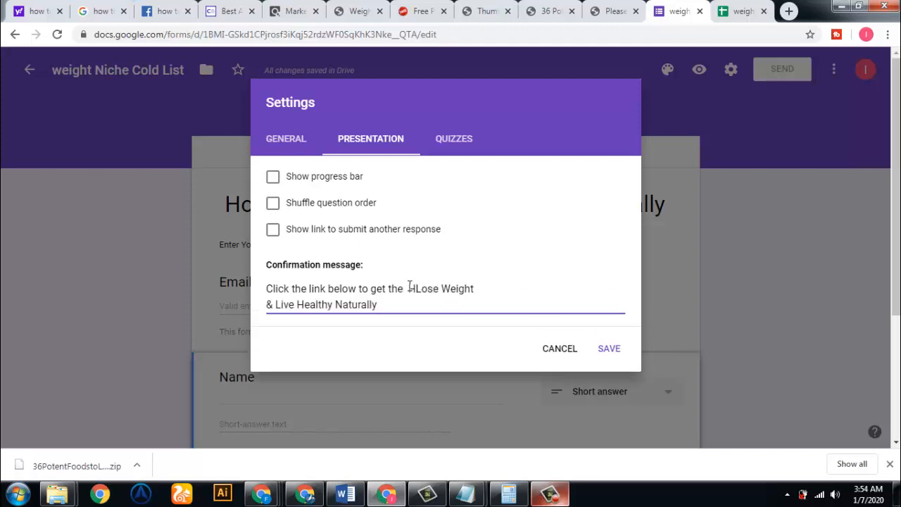
{"action": "type", "text": "ow "}
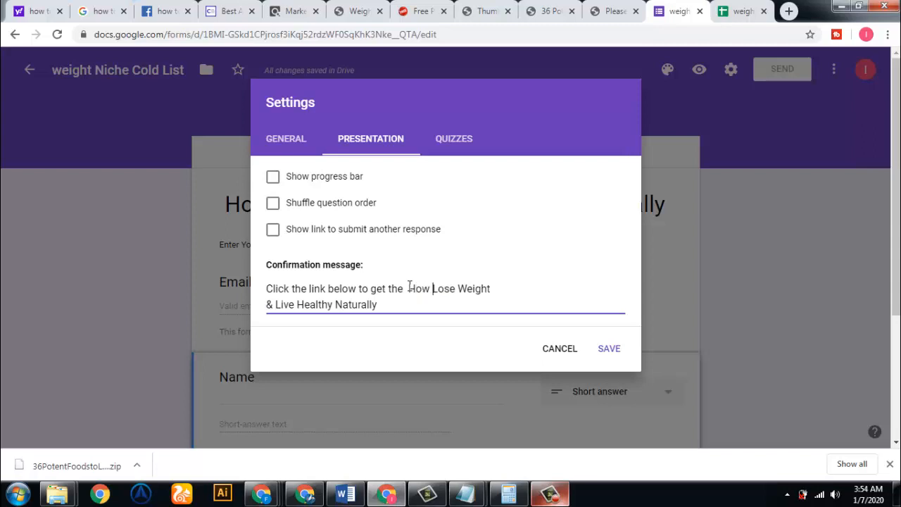
{"action": "type", "text": "TO"}
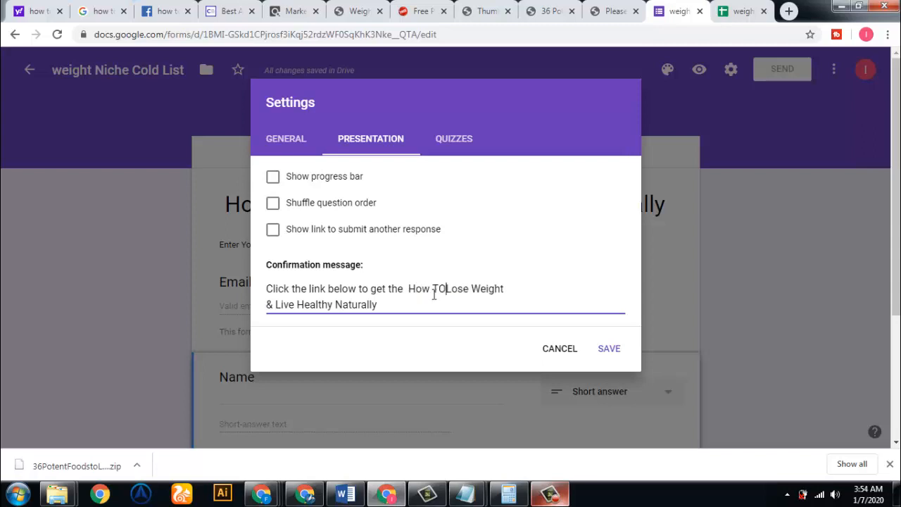
{"action": "key", "text": "BackSpace"}
{"action": "key", "text": "BackSpace"}
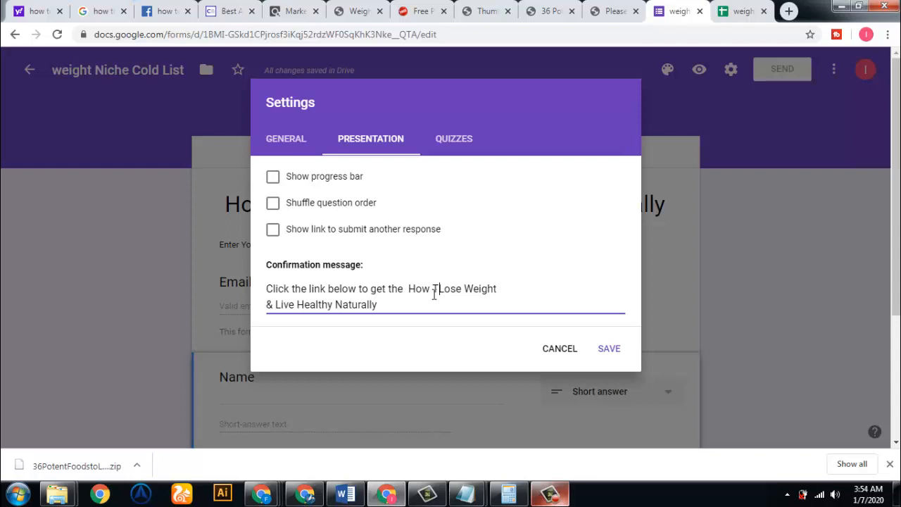
{"action": "type", "text": "o"}
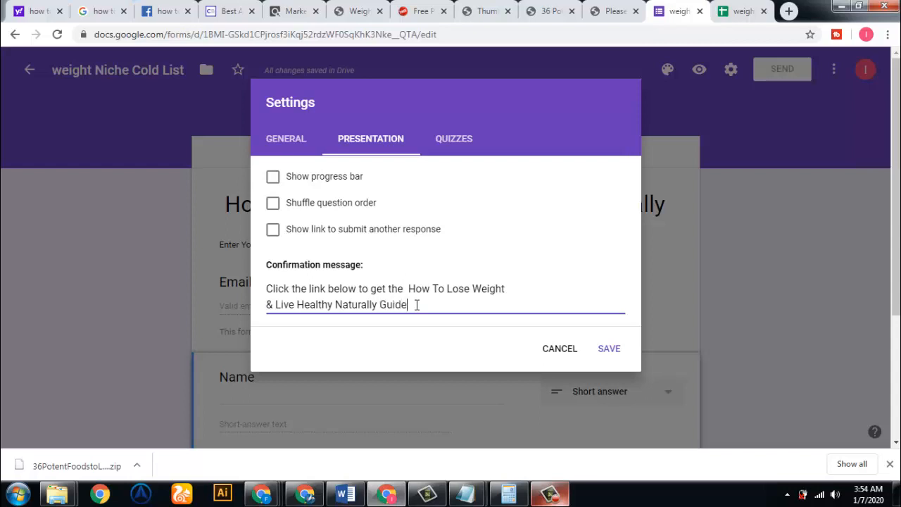
{"action": "left_click", "coordinate": [618, 352]}
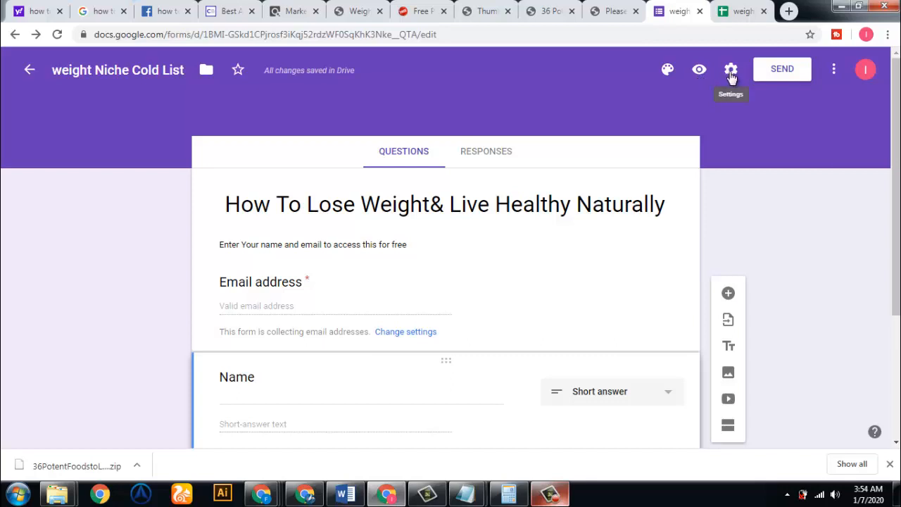
Reopen the presentation settings, add an empty line after "Guide" in the confirmation message, and save
{"action": "left_click", "coordinate": [731, 70]}
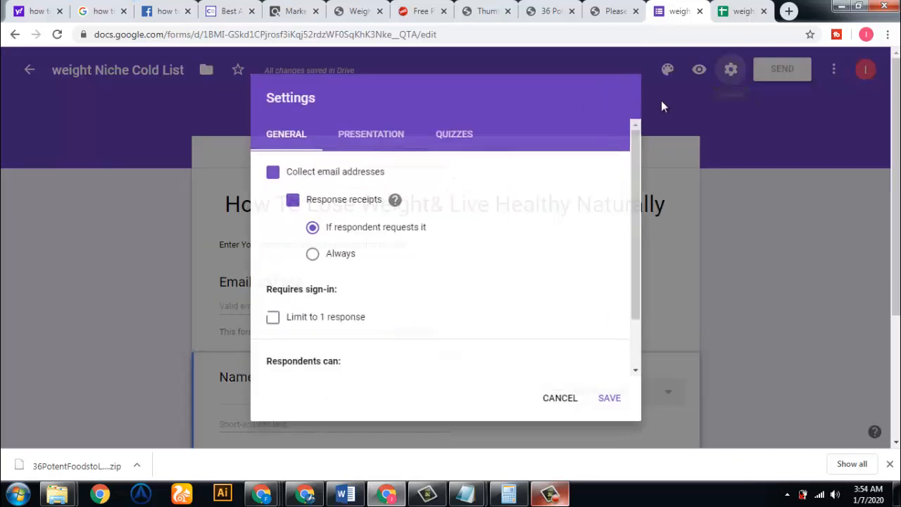
{"action": "left_click", "coordinate": [378, 143]}
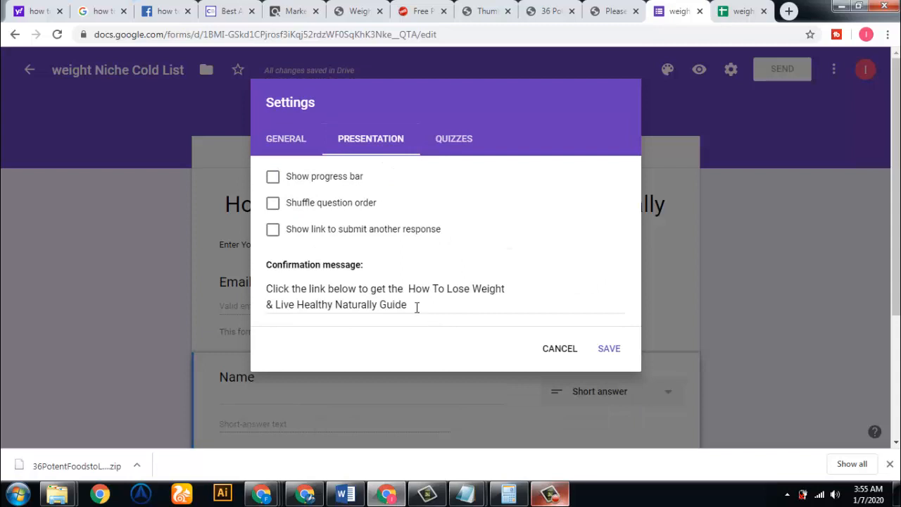
{"action": "left_click", "coordinate": [416, 308]}
{"action": "key", "text": "Return"}
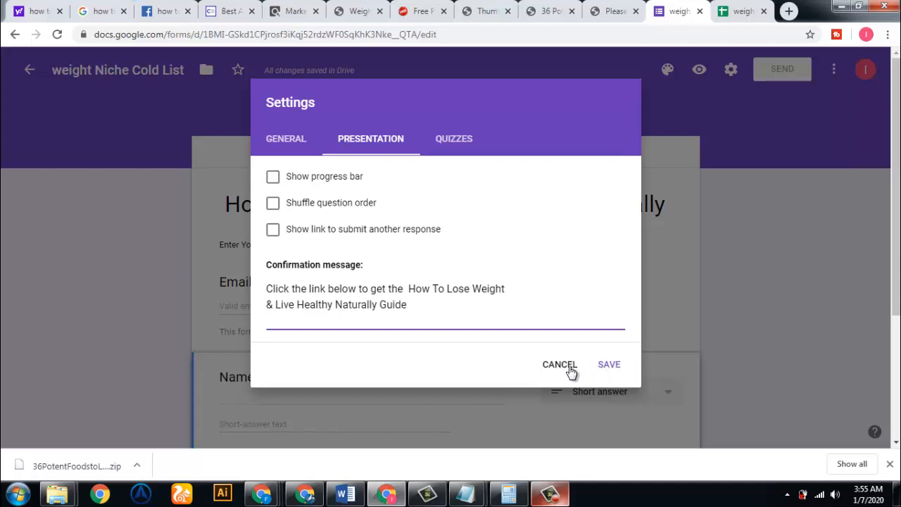
{"action": "left_click", "coordinate": [614, 370]}
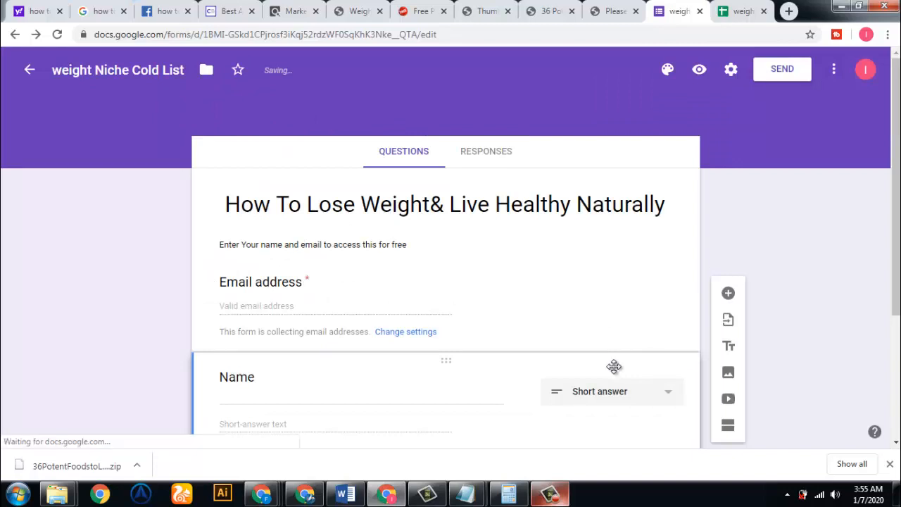
Go back to the Forms home page and check the saved opt-in form link in the Notepad note
{"action": "left_click", "coordinate": [31, 72]}
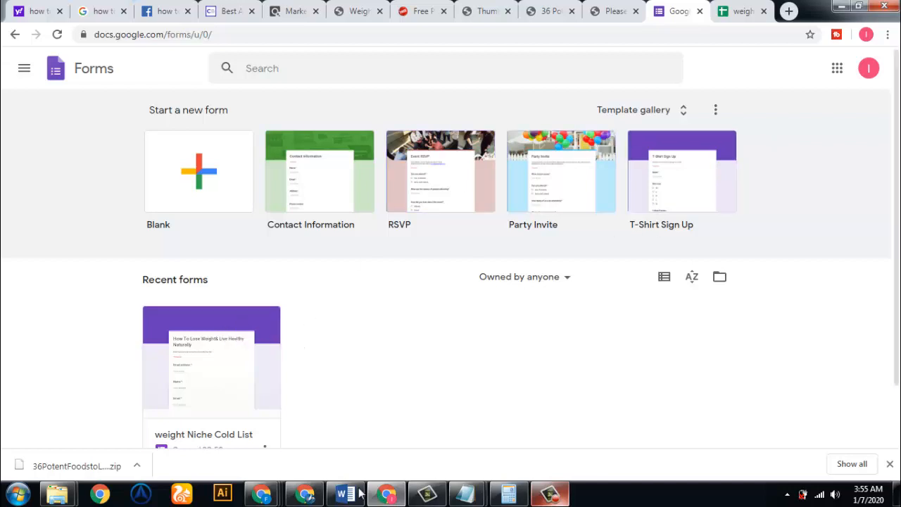
{"action": "mouse_move", "coordinate": [545, 495]}
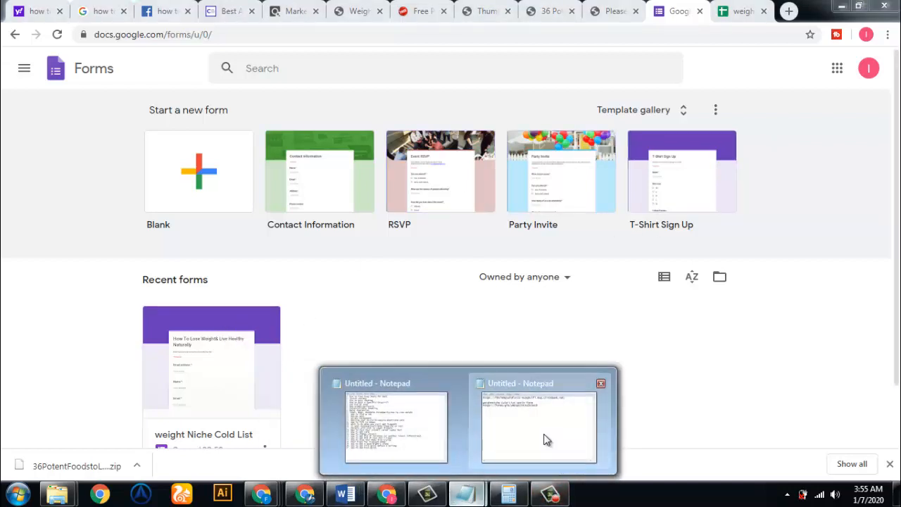
{"action": "left_click", "coordinate": [544, 438]}
{"action": "left_click_drag", "start_coordinate": [242, 114], "coordinate": [66, 118]}
{"action": "left_click", "coordinate": [230, 183]}
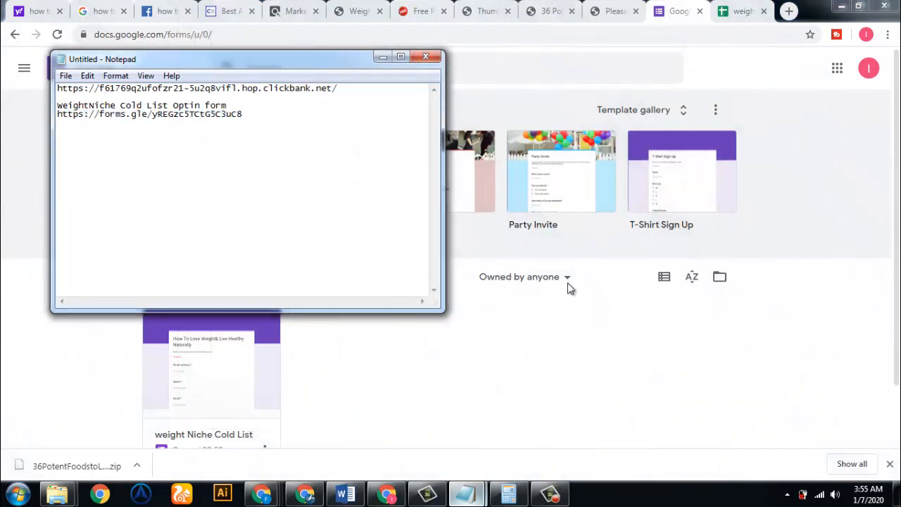
{"action": "left_click", "coordinate": [622, 399]}
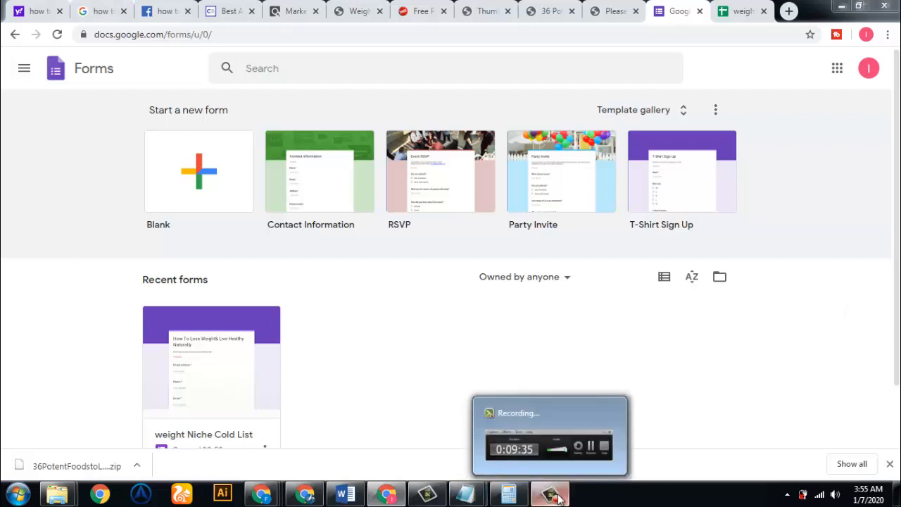
{"action": "left_click", "coordinate": [547, 384]}
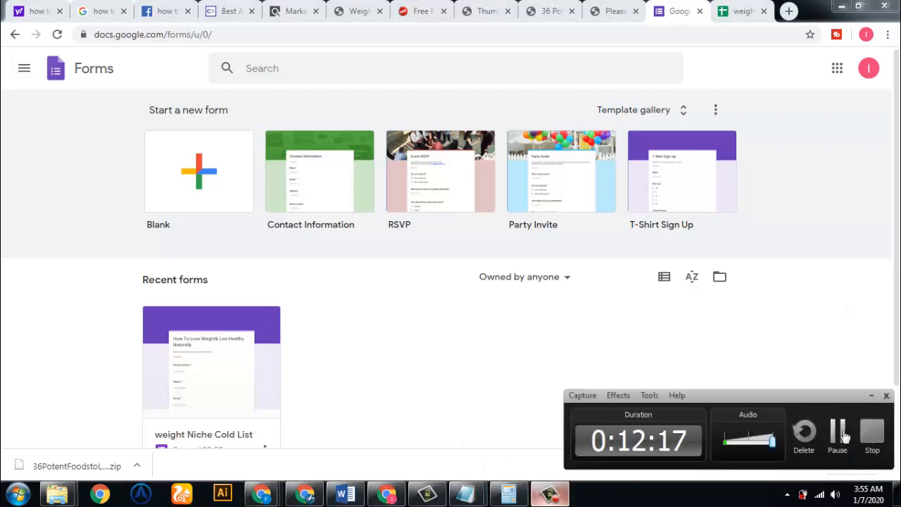